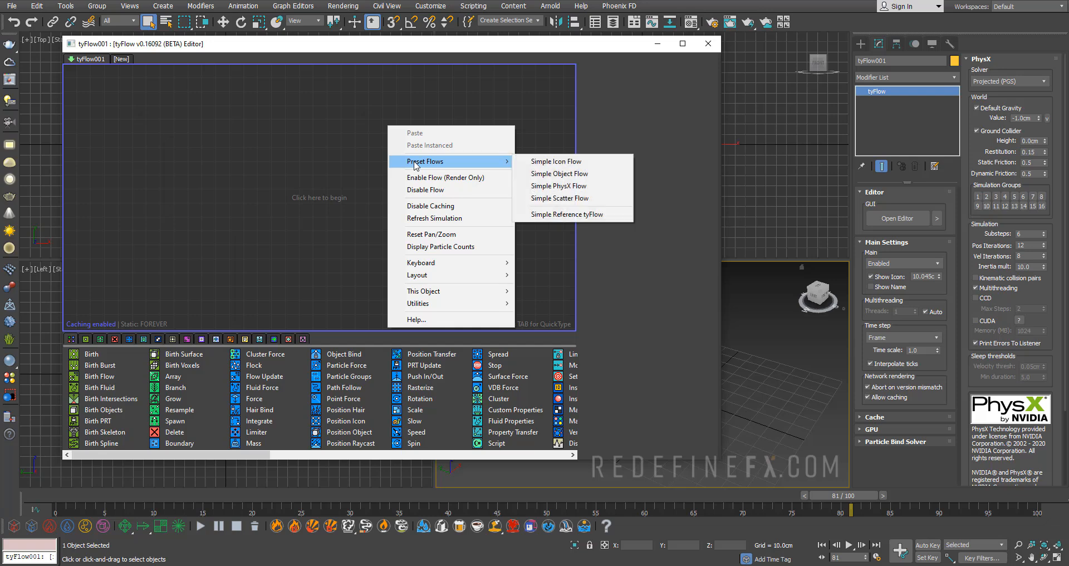
# Create a Simple PhysX Flow preset and narrow the editor window to uncover the perspective viewport
pyautogui.click(548, 186)
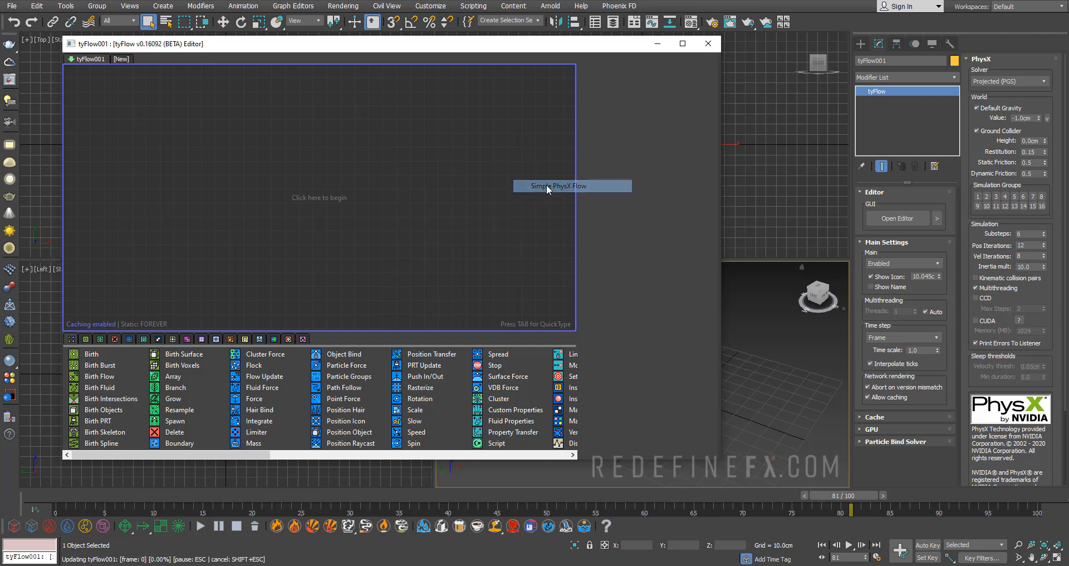
pyautogui.moveTo(421, 127); pyautogui.dragTo(162, 108)
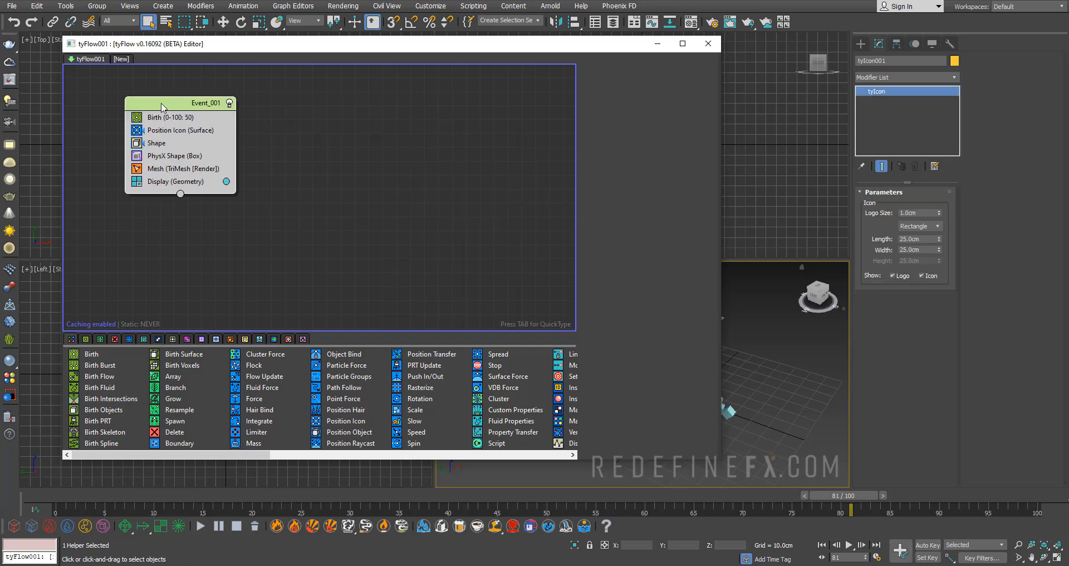
pyautogui.moveTo(722, 178); pyautogui.dragTo(557, 178)
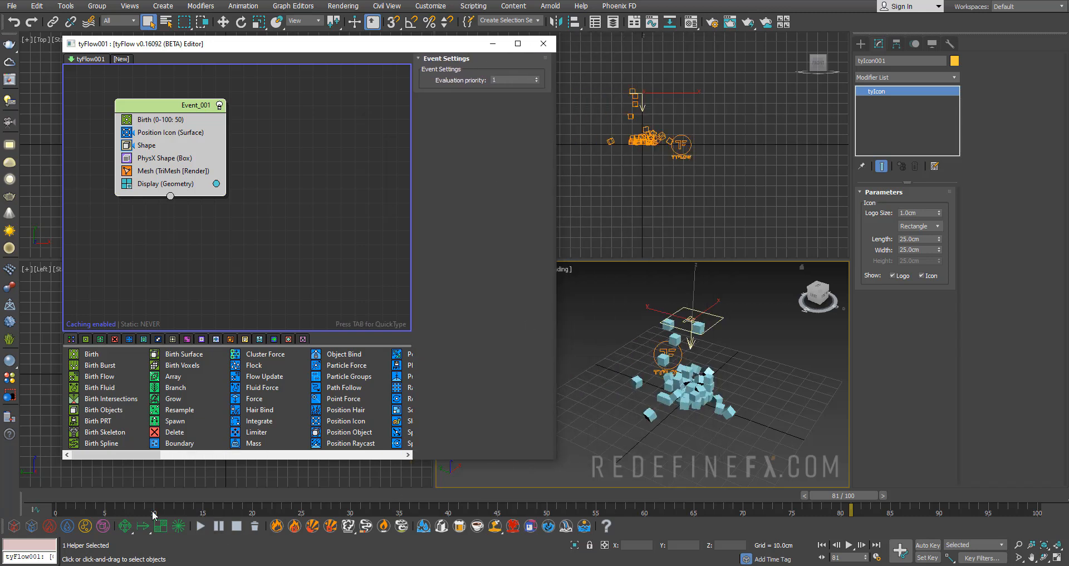
# Scrub the simulation to frame 90 and review the Birth, Position Icon, Shape and PhysX Shape operator settings
pyautogui.moveTo(68, 495); pyautogui.dragTo(939, 495)
pyautogui.moveTo(166, 110); pyautogui.dragTo(145, 106)
pyautogui.click(137, 116)
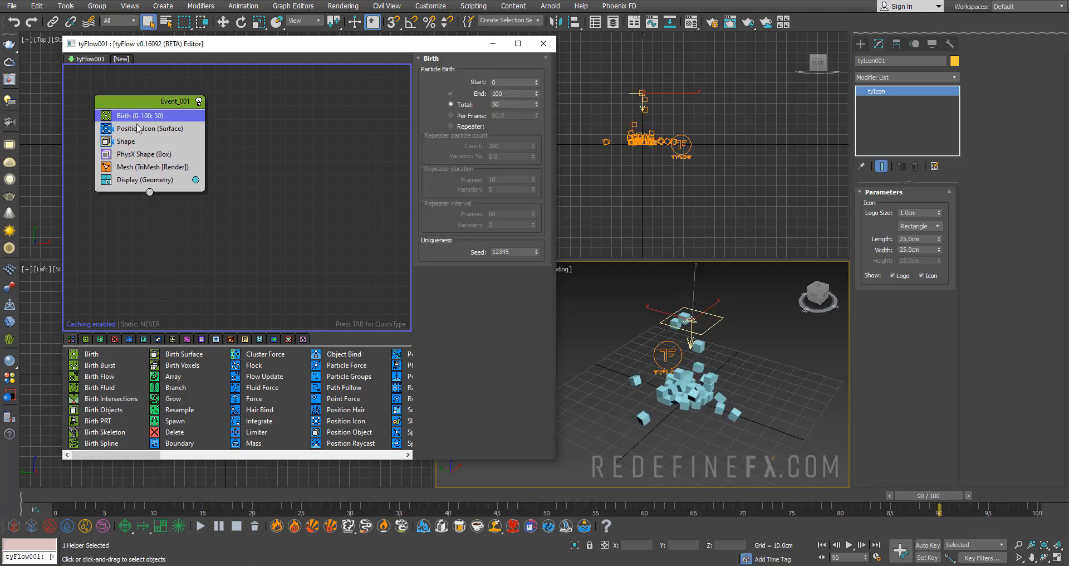
pyautogui.click(142, 128)
pyautogui.click(127, 141)
pyautogui.click(132, 155)
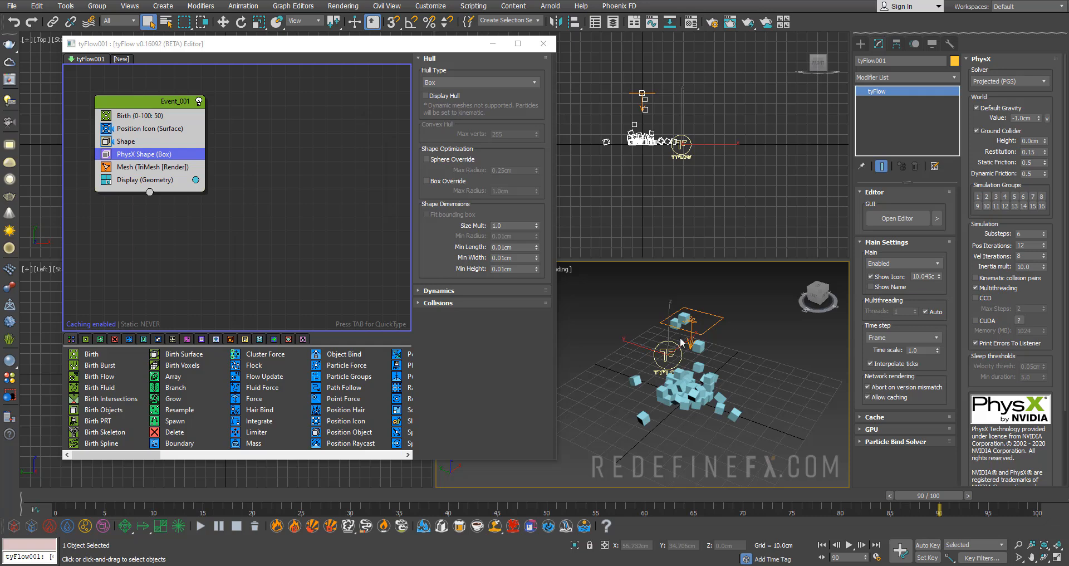
# Collapse the flow's Main Settings rollout and centre the tyFlow editor window on the screen
pyautogui.click(888, 246)
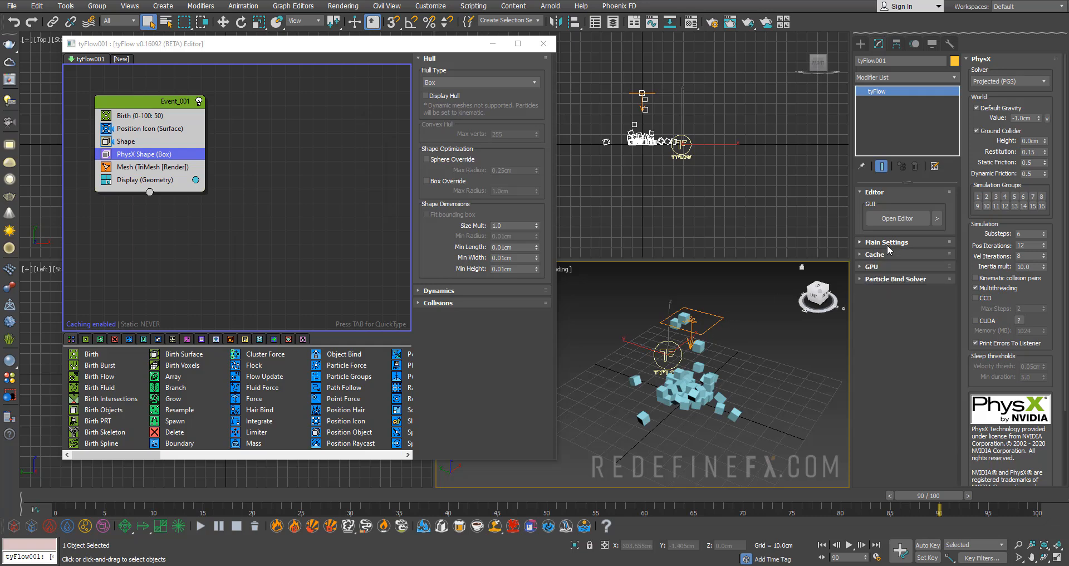
pyautogui.click(880, 193)
pyautogui.click(880, 192)
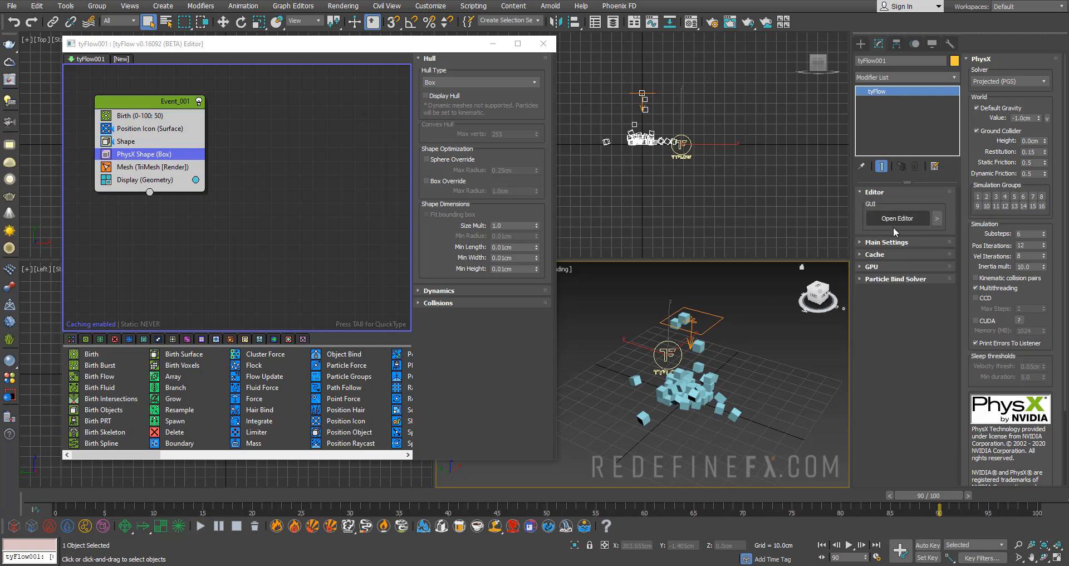
pyautogui.click(938, 219)
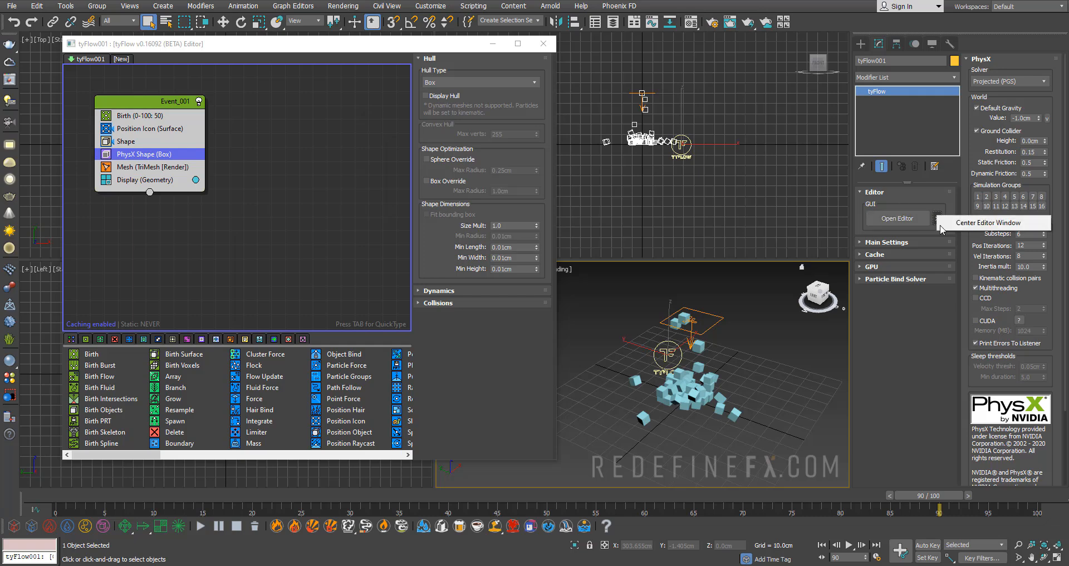
pyautogui.click(970, 223)
pyautogui.moveTo(634, 73); pyautogui.dragTo(554, 68)
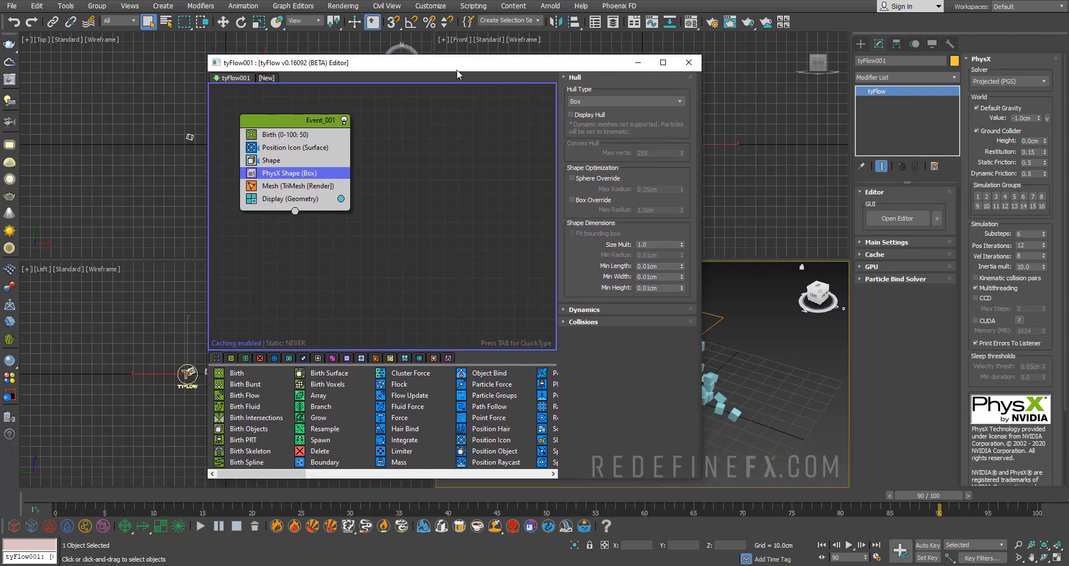
pyautogui.moveTo(458, 69); pyautogui.dragTo(381, 88)
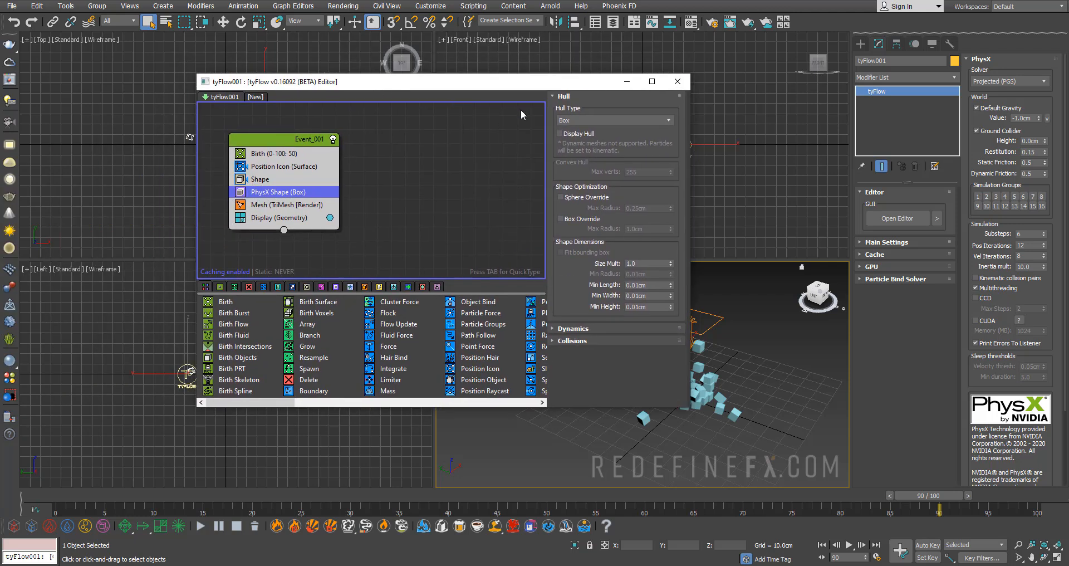
pyautogui.click(938, 218)
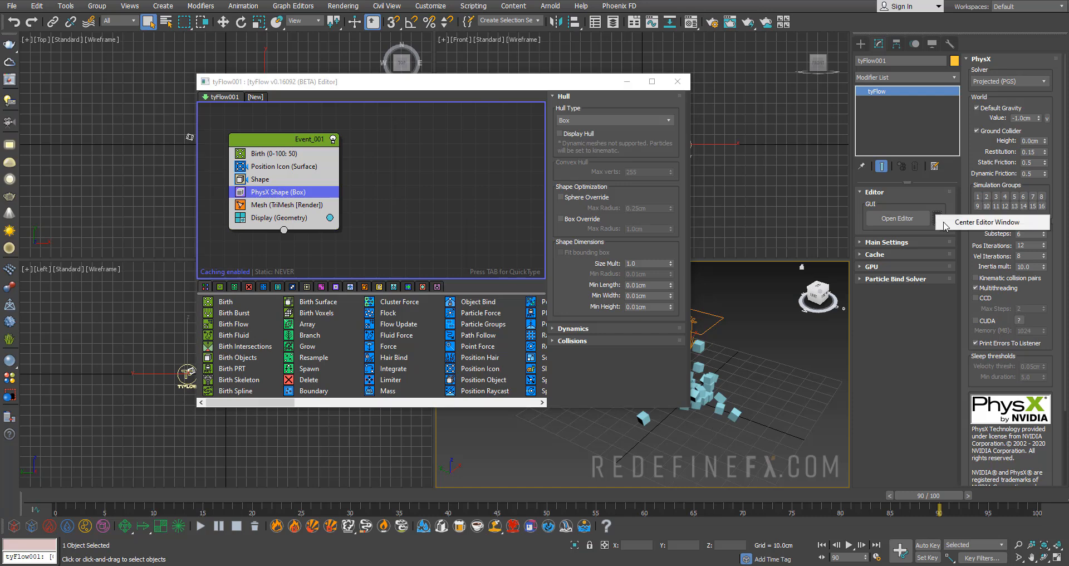
pyautogui.click(947, 223)
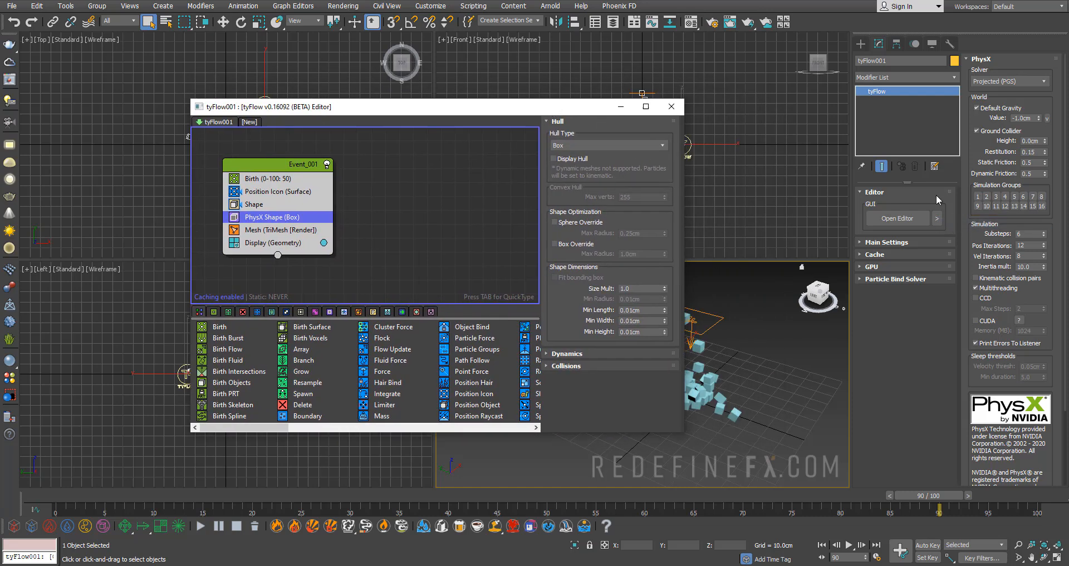
# Expand the Main Settings rollout, view the flow's enable modes and move the editor window clear of the simulated cubes
pyautogui.click(888, 242)
pyautogui.click(885, 264)
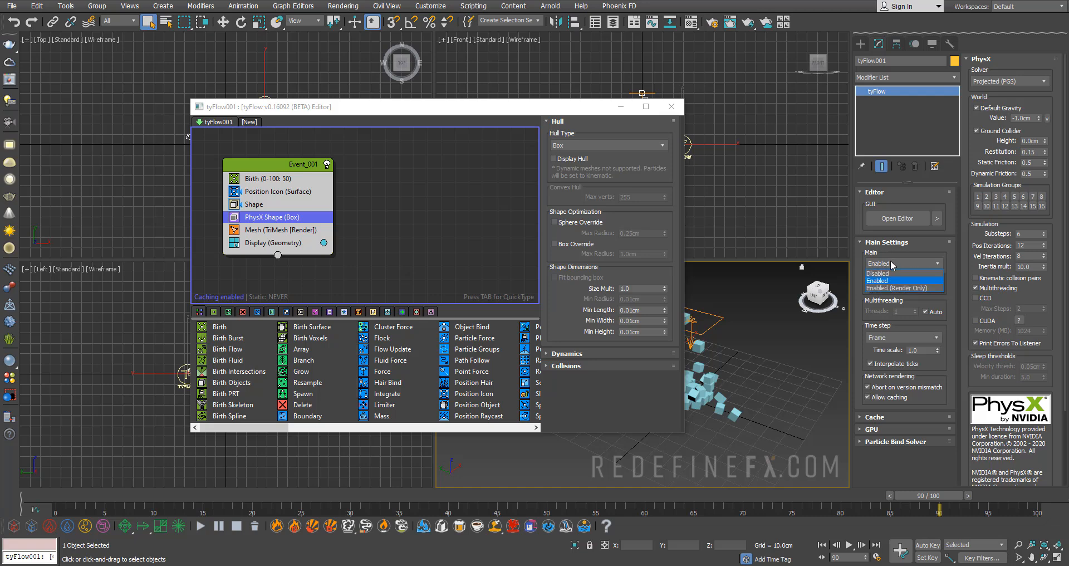
pyautogui.click(889, 262)
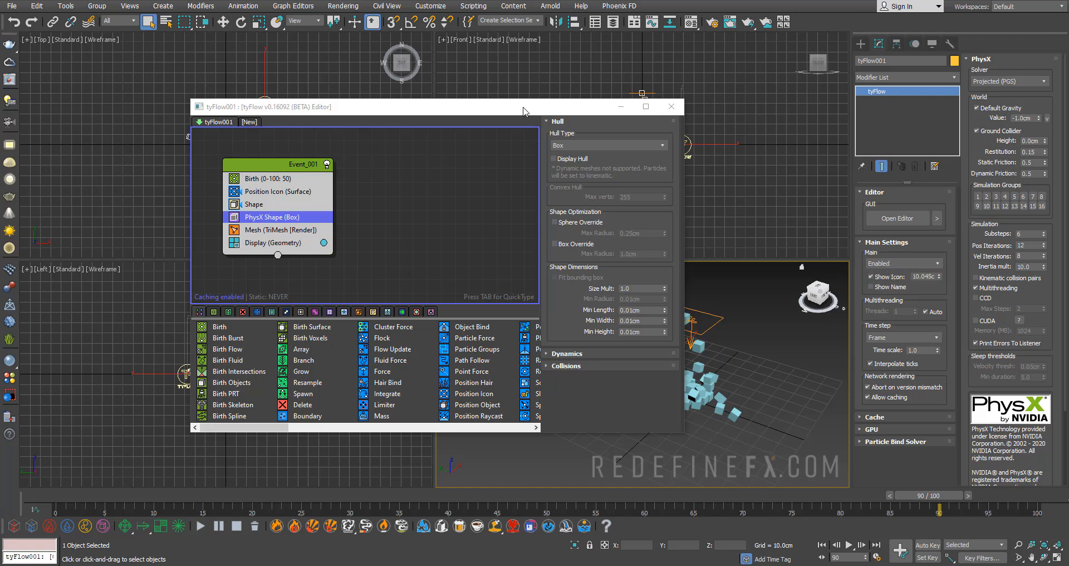
pyautogui.moveTo(524, 110); pyautogui.dragTo(484, 78)
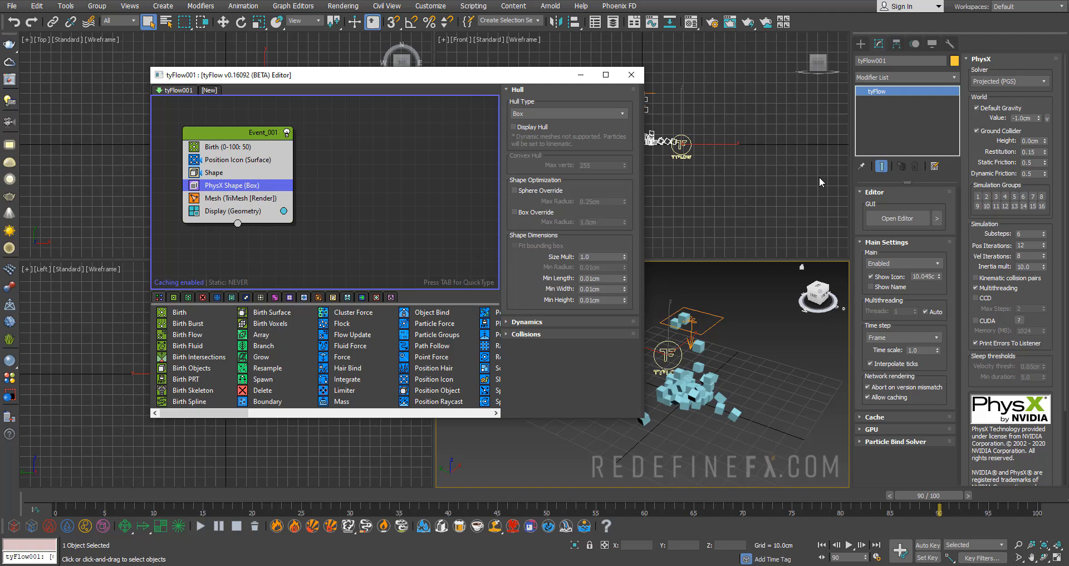
# Try the Disabled and Enabled (Render Only) modes for the flow
pyautogui.click(882, 264)
pyautogui.click(886, 277)
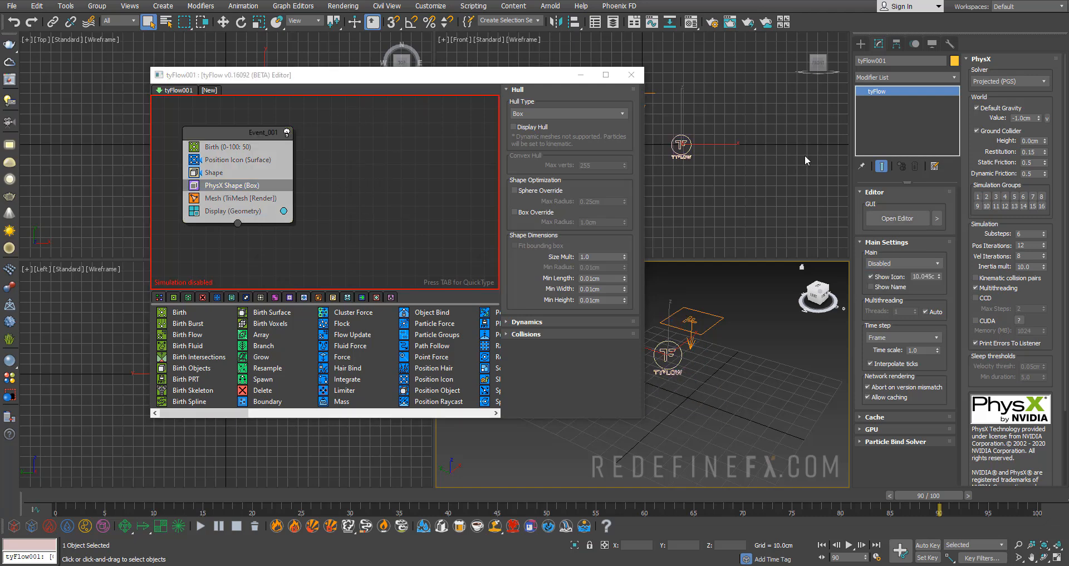
pyautogui.click(902, 264)
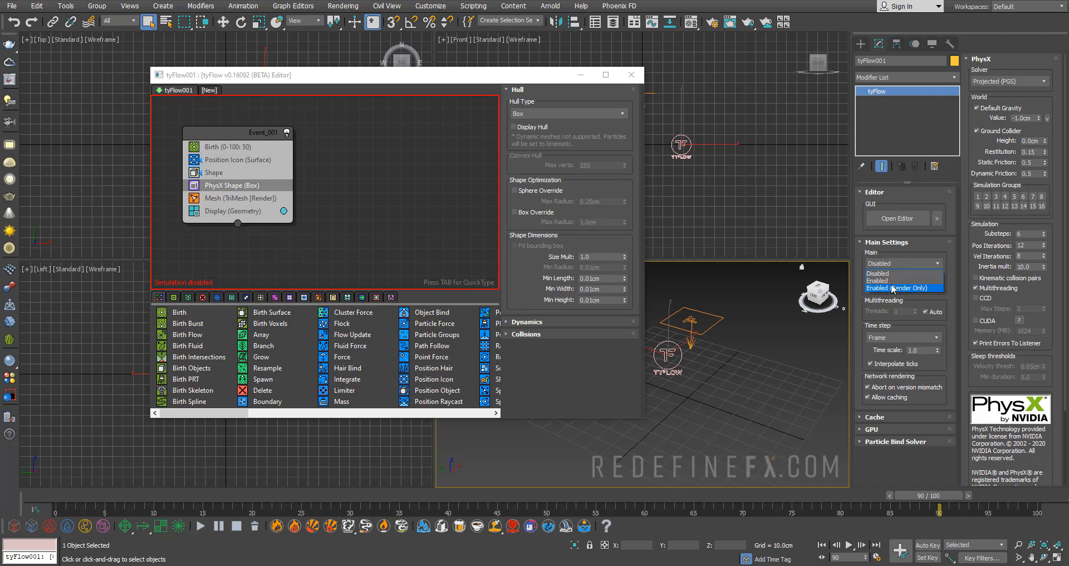
pyautogui.click(893, 288)
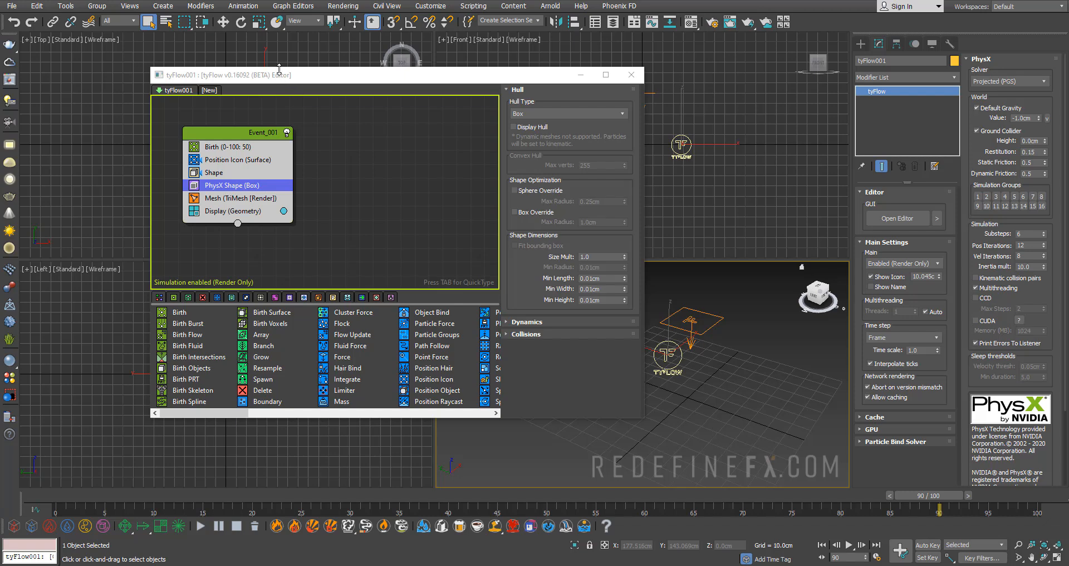
pyautogui.moveTo(279, 69); pyautogui.dragTo(252, 47)
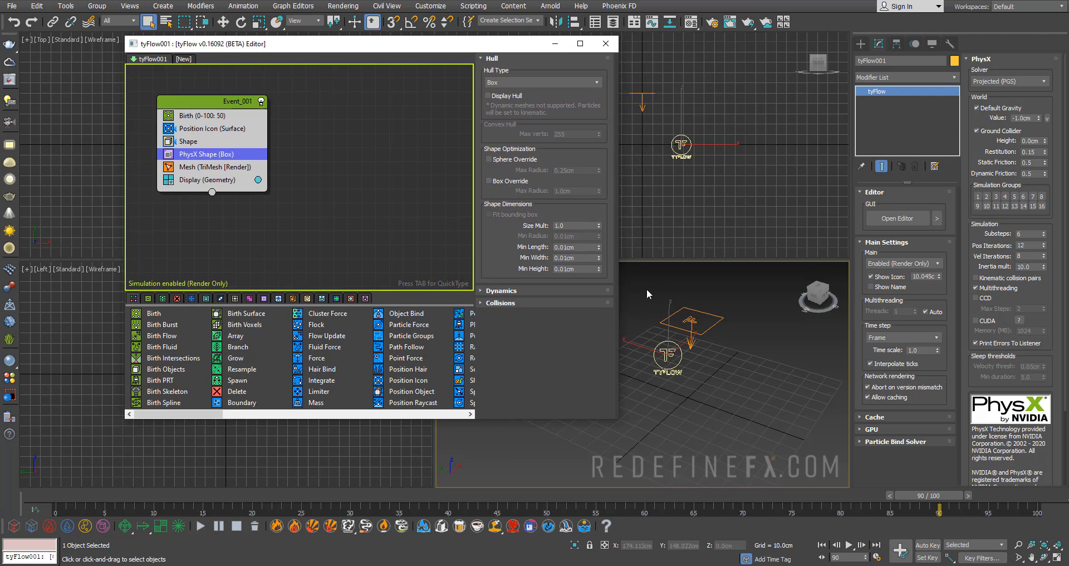
# Set the flow's mode to Enabled and move the editor window away from the perspective viewport
pyautogui.click(897, 263)
pyautogui.click(891, 279)
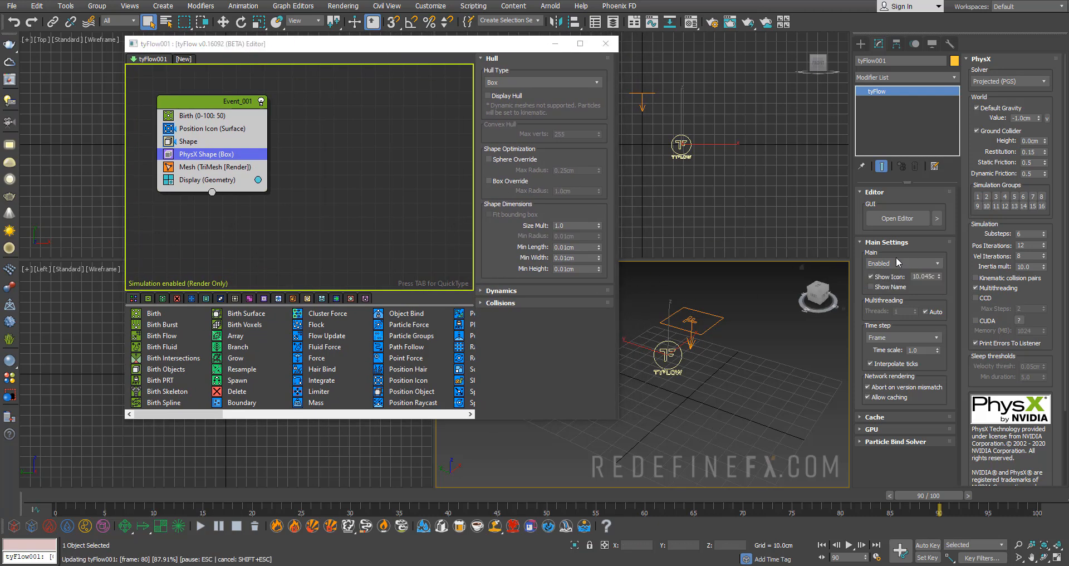
pyautogui.moveTo(472, 44); pyautogui.dragTo(406, 43)
pyautogui.scroll(3, 664, 352)
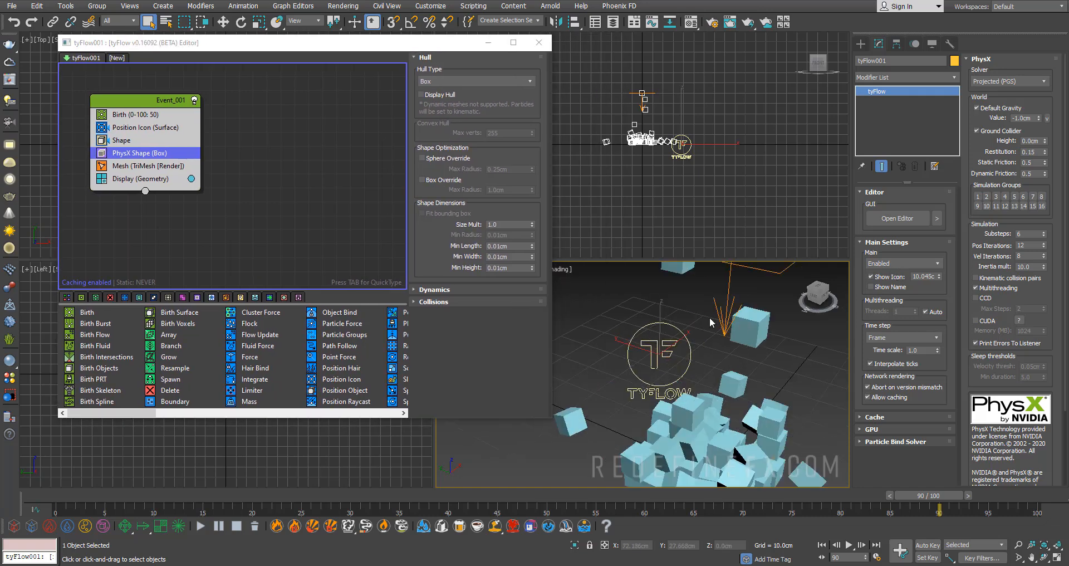
# Show the flow's name on its viewport icon and rename the flow to "Destruction cubes"
pyautogui.click(885, 287)
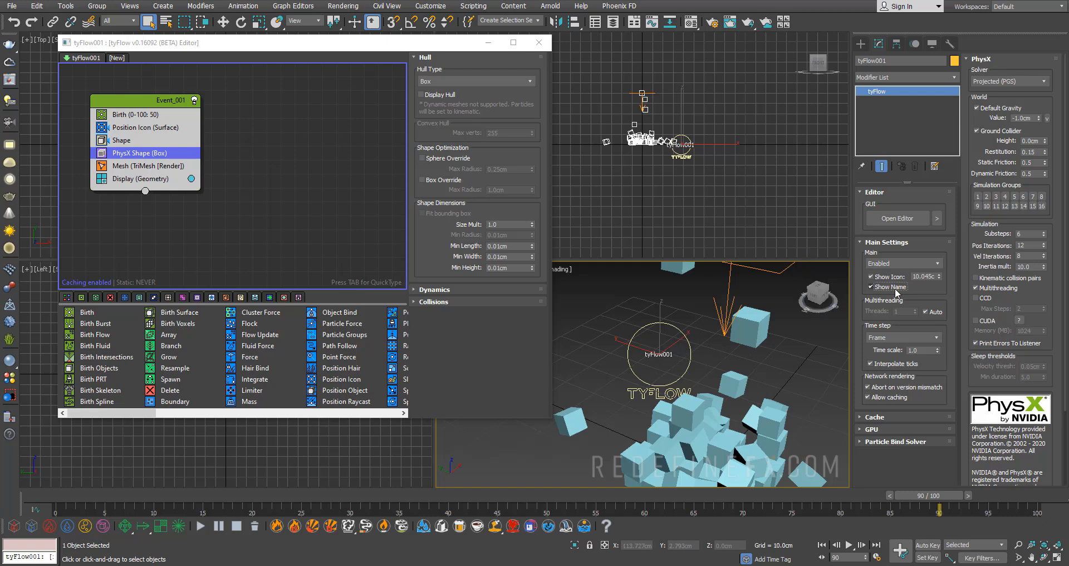
pyautogui.click(905, 63)
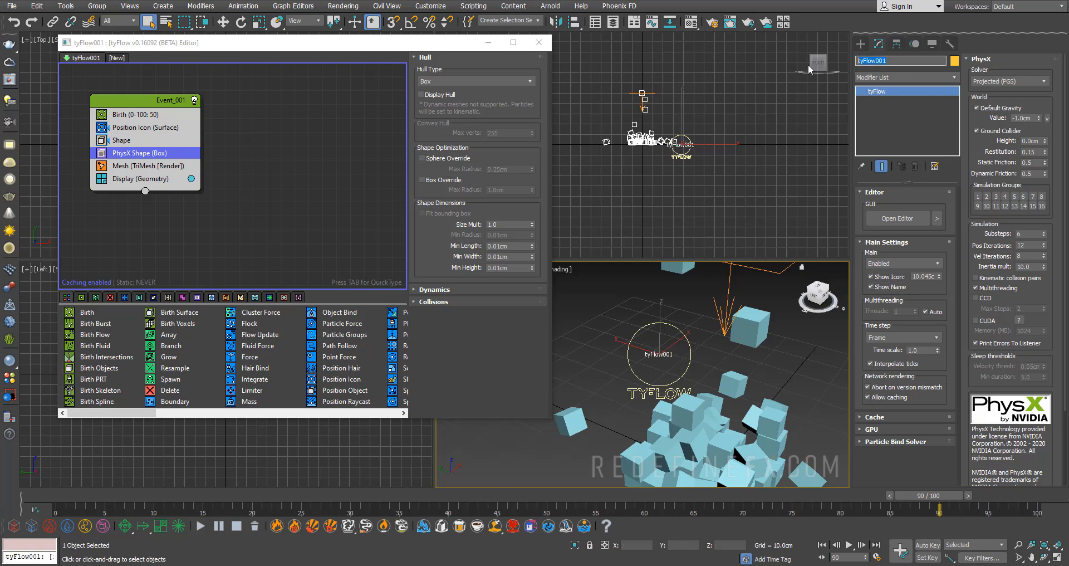
pyautogui.write('Destruction cubes')
pyautogui.press('Return')
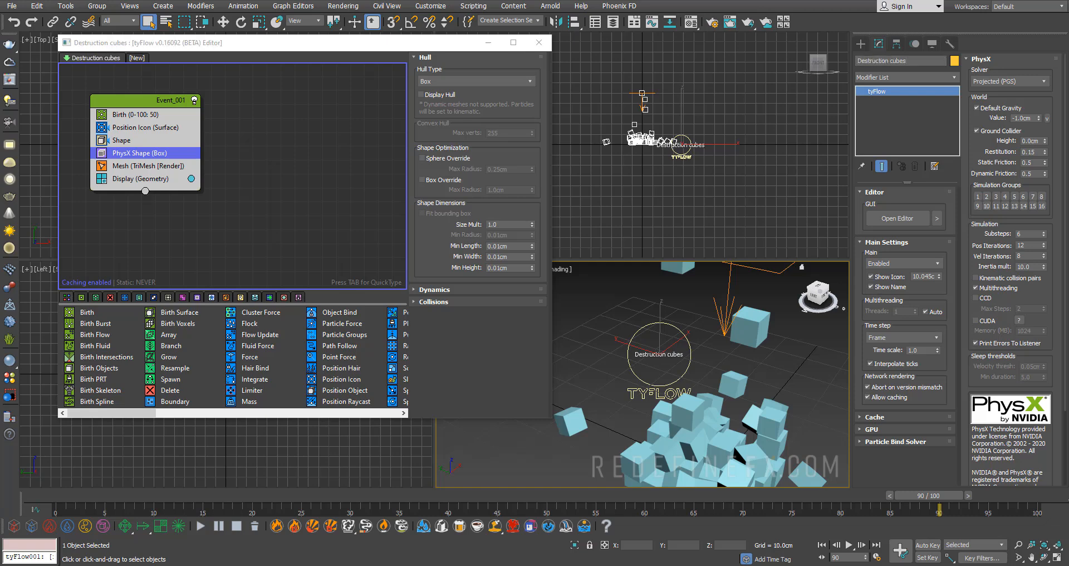
# Clone the Destruction cubes flow icon beside the original in the perspective viewport and undo the copy
pyautogui.click(666, 316)
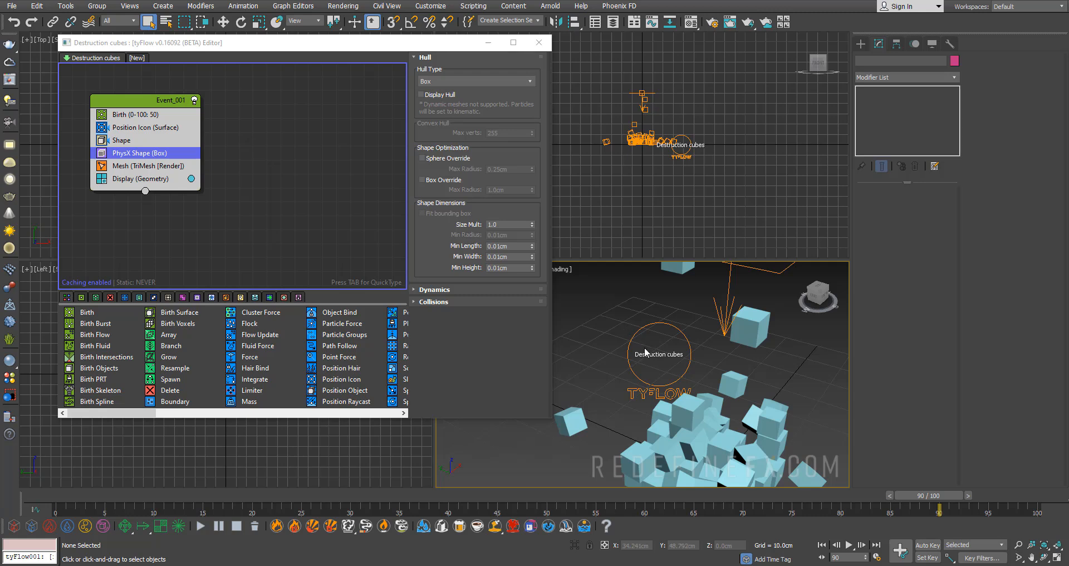
pyautogui.click(678, 325)
pyautogui.press('w')
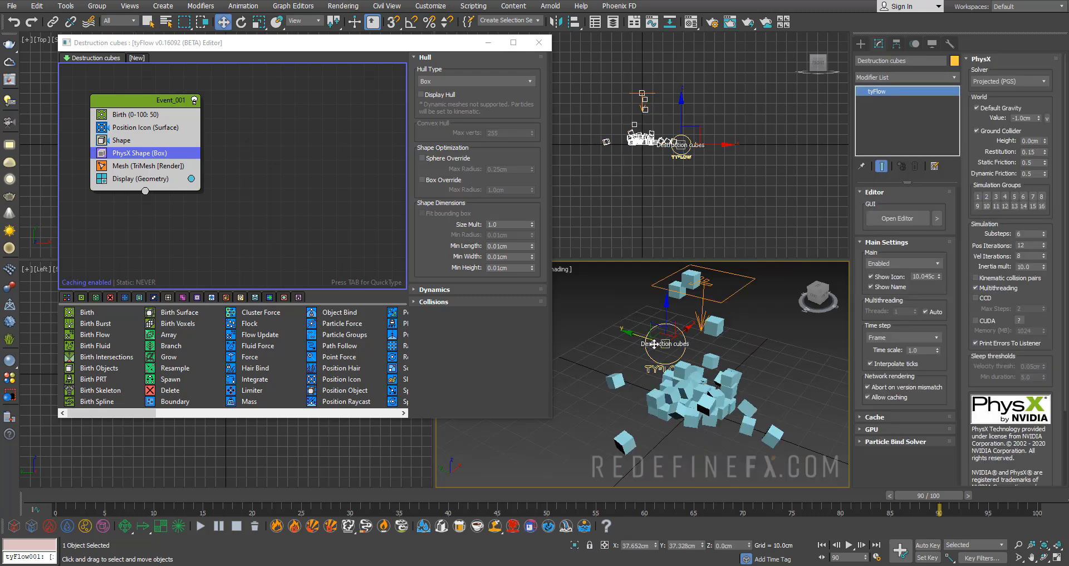
pyautogui.keyDown('shift'); pyautogui.moveTo(678, 325); pyautogui.dragTo(634, 314); pyautogui.keyUp('shift')
pyautogui.click(536, 329)
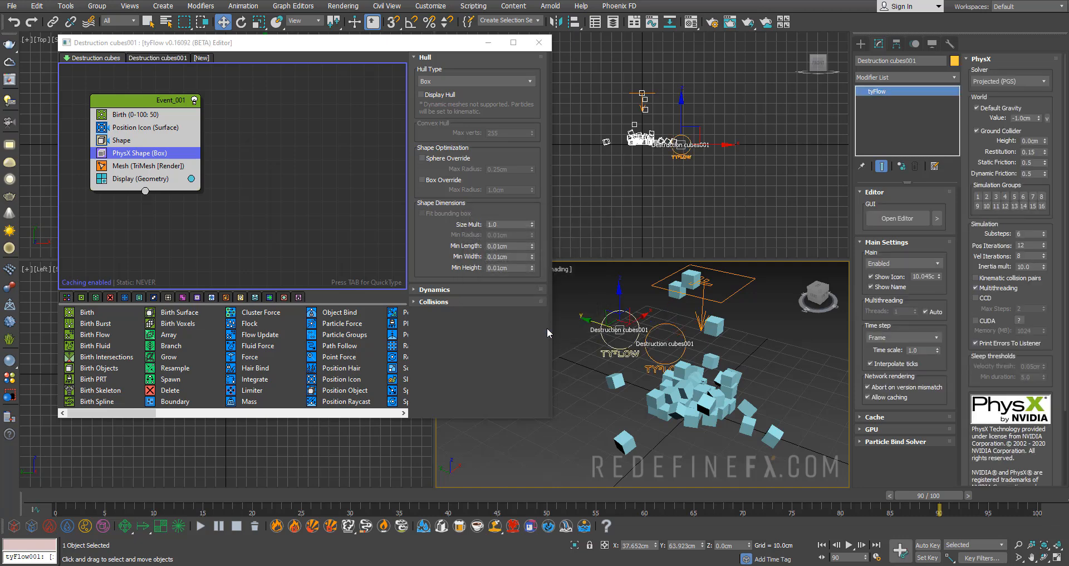
pyautogui.hotkey('ctrl', 'z')
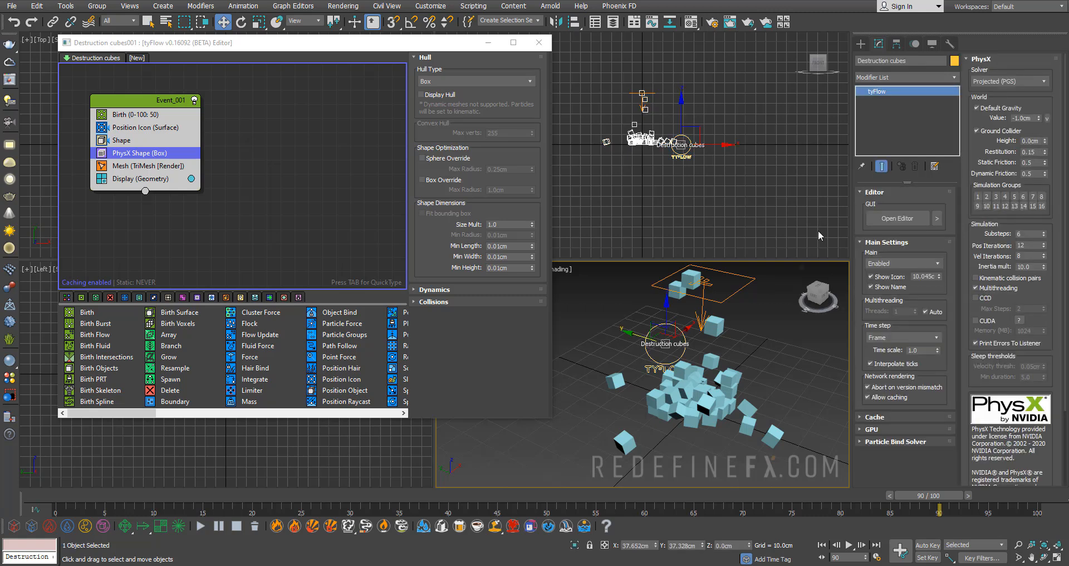
# Hide the flow's name on its icon and scrub the simulation to frame 48
pyautogui.click(894, 288)
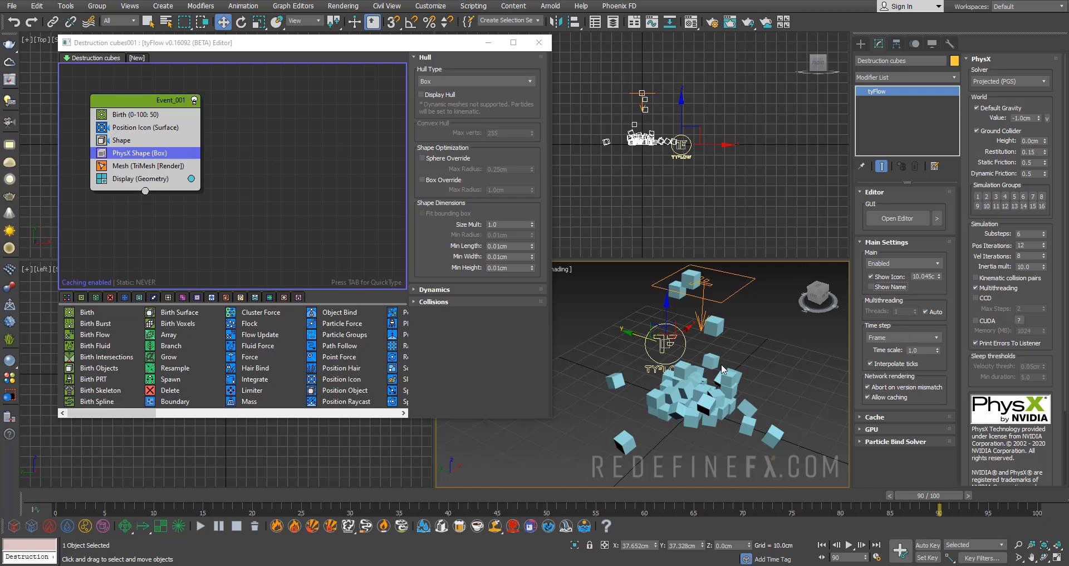
pyautogui.moveTo(721, 365); pyautogui.dragTo(703, 355, button='middle')
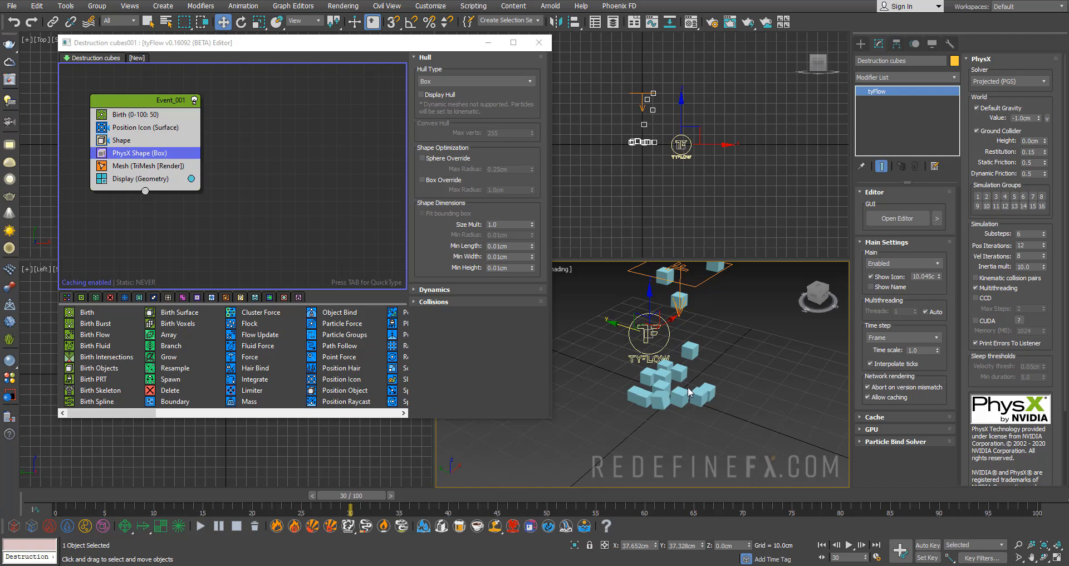
pyautogui.moveTo(348, 495); pyautogui.dragTo(527, 497)
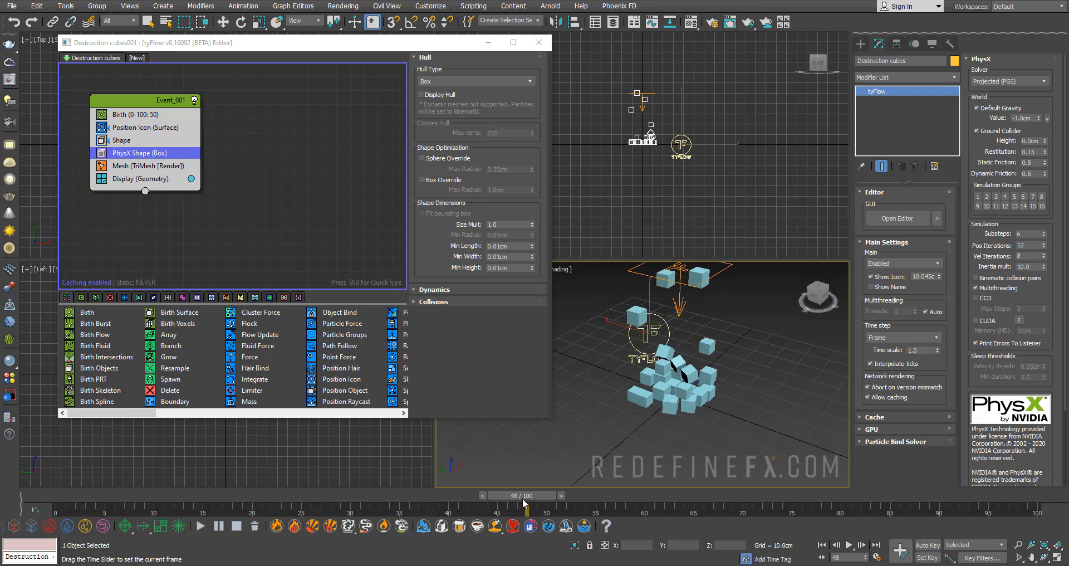
pyautogui.press('w')
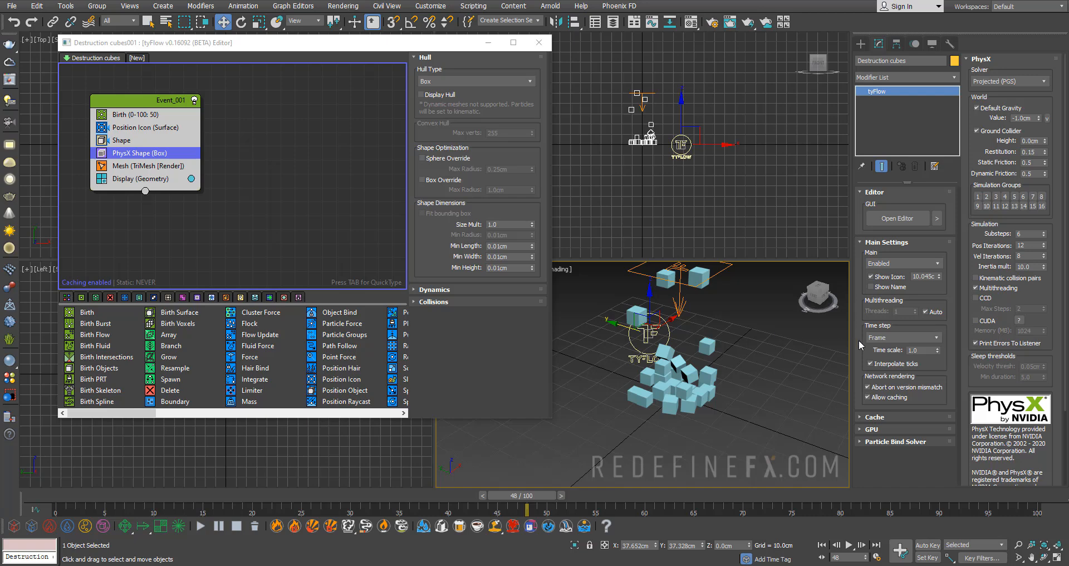
# Set the flow's time step to 1/2 Frame and scrub the timeline to check the simulation, stopping at frame 65
pyautogui.click(882, 338)
pyautogui.click(883, 355)
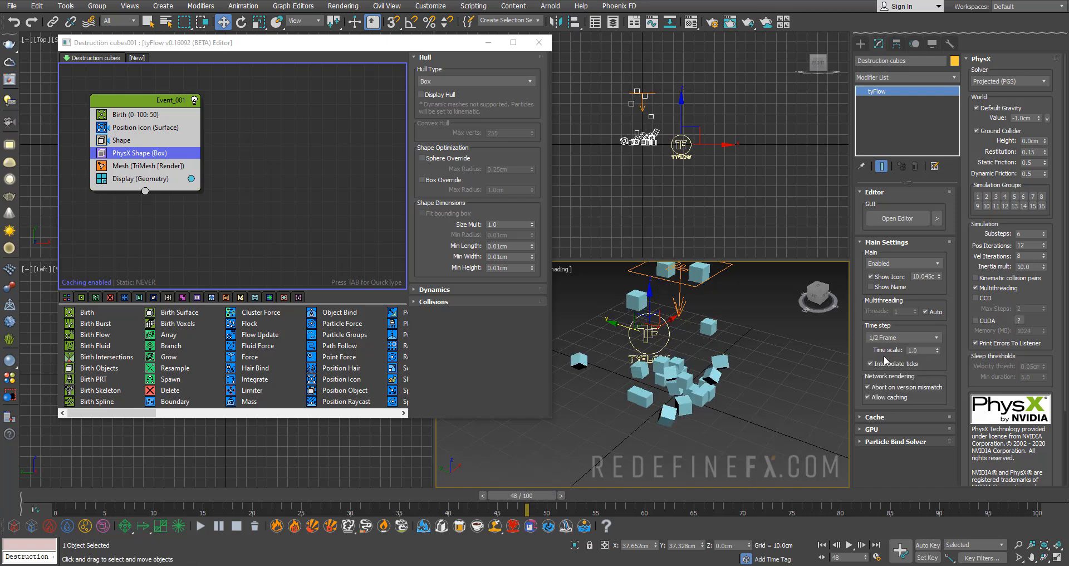
pyautogui.moveTo(527, 508); pyautogui.dragTo(827, 504)
pyautogui.press('w')
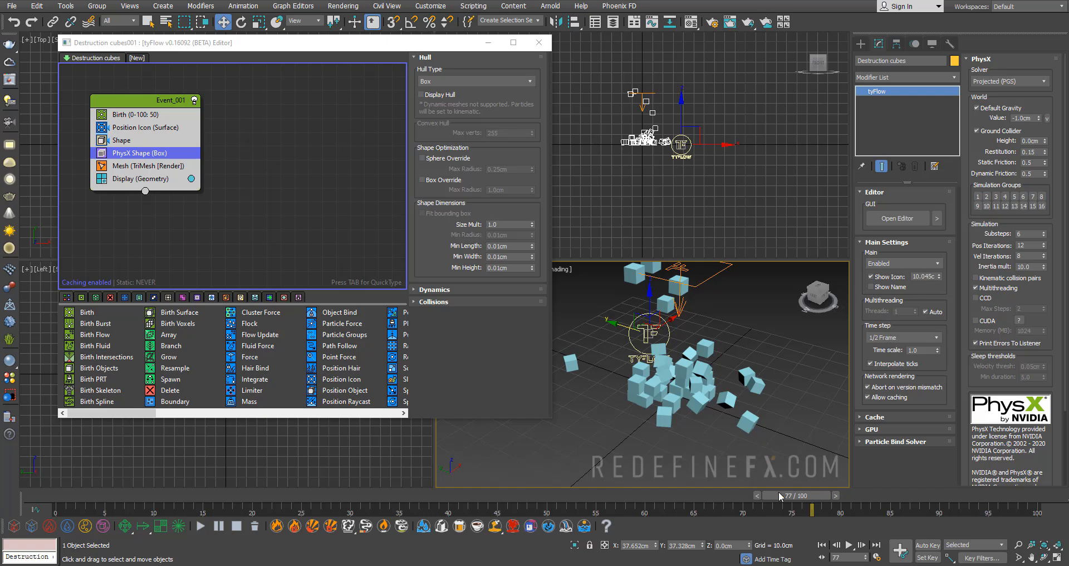
pyautogui.moveTo(780, 496); pyautogui.dragTo(667, 496)
# Set the flow's time step to 1/4 Frame and scrub the simulation from the start to frame 70
pyautogui.click(904, 338)
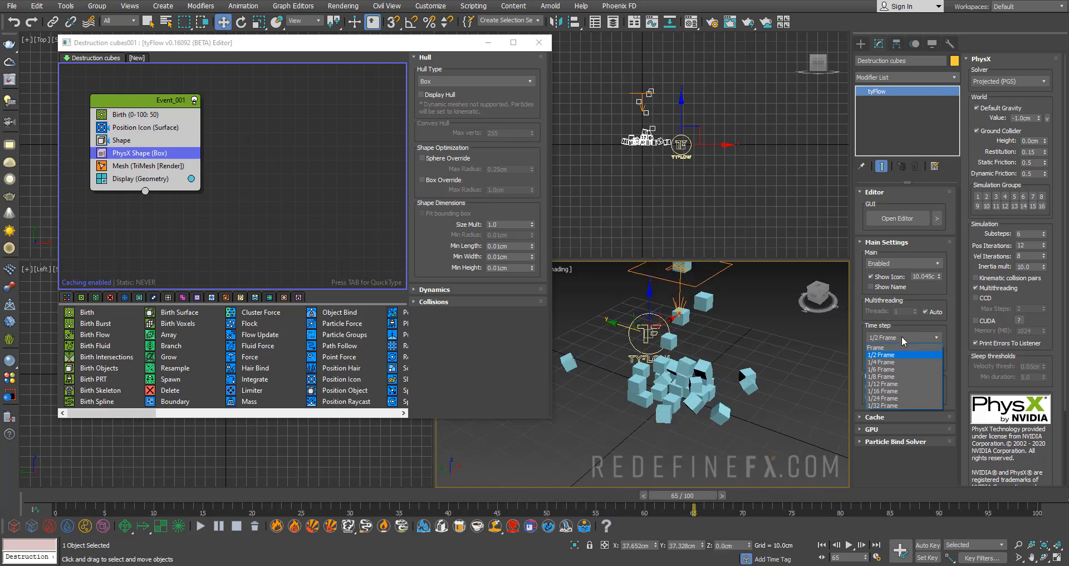
pyautogui.click(888, 363)
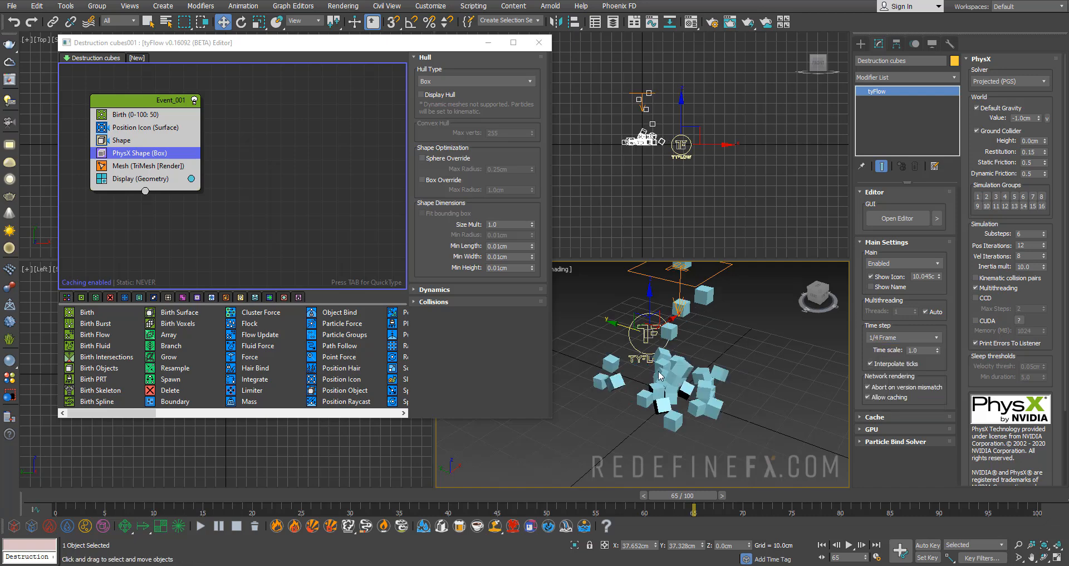
pyautogui.moveTo(84, 494); pyautogui.dragTo(730, 509)
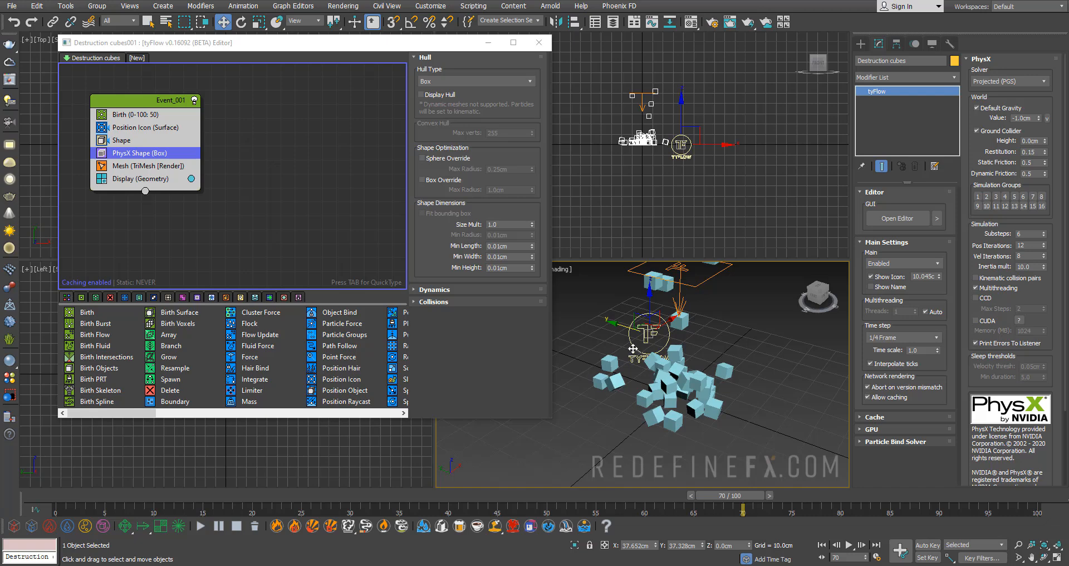
# Switch the time step to Frame for comparison, return it to 1/4 Frame and scrub the simulation to frame 43
pyautogui.click(878, 339)
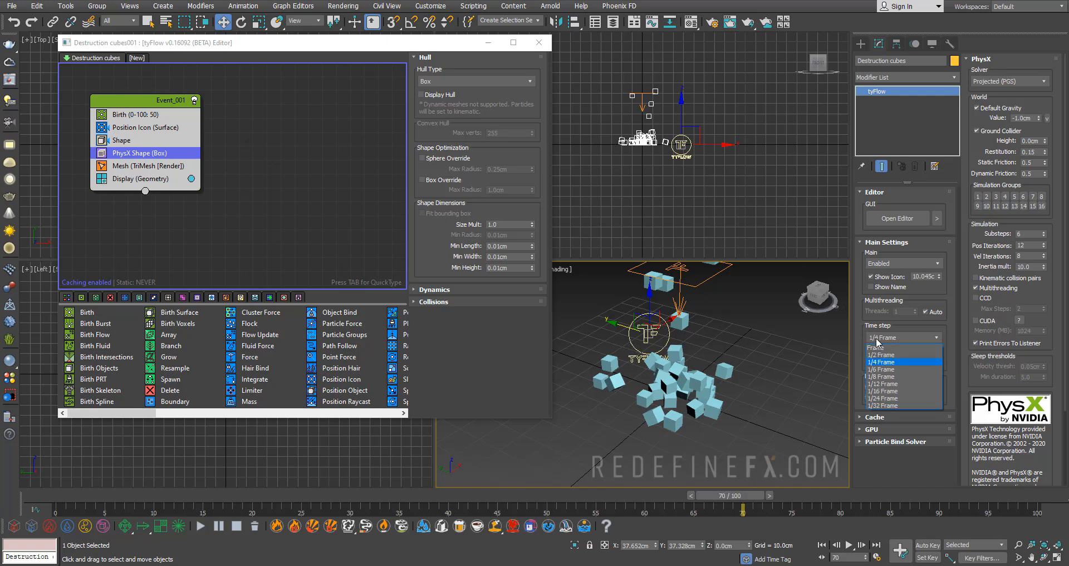
pyautogui.click(880, 348)
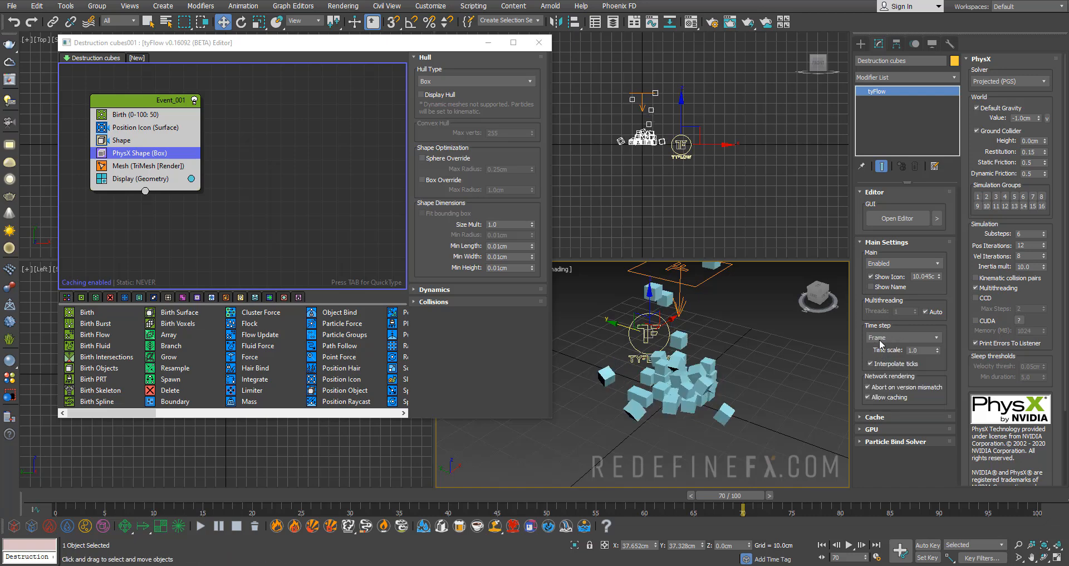
pyautogui.click(881, 341)
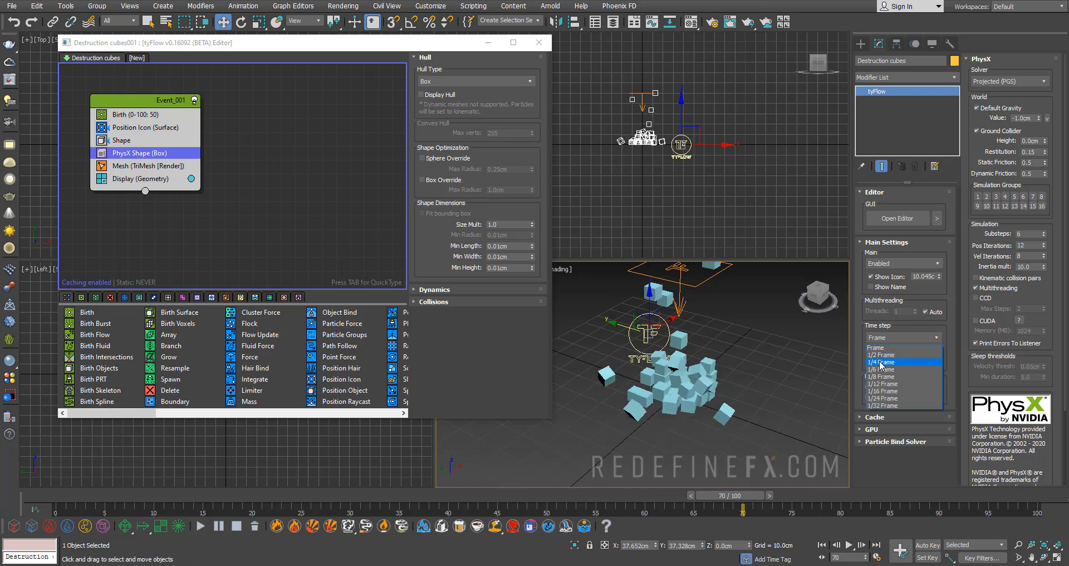
pyautogui.click(881, 362)
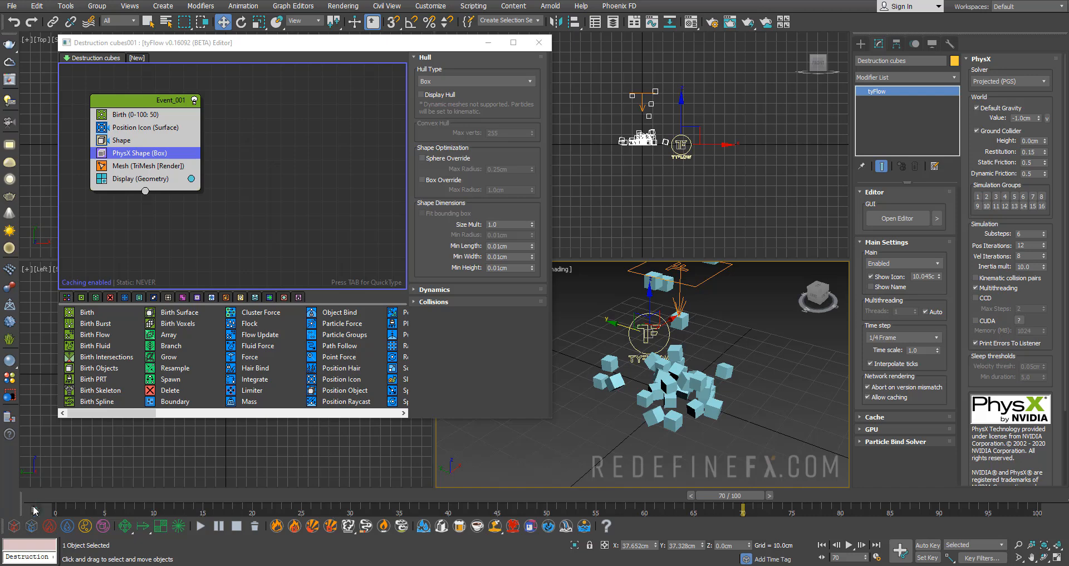
pyautogui.moveTo(39, 508); pyautogui.dragTo(462, 473)
pyautogui.press('w')
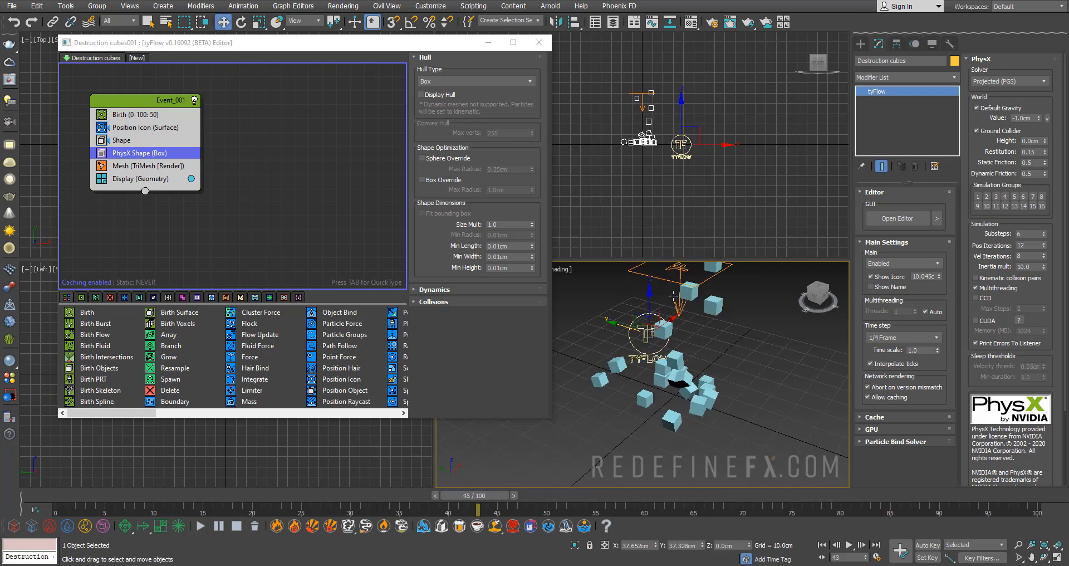
# Move and narrow the flow editor window to uncover more of the viewports, and set the time scale to 0.8
pyautogui.moveTo(377, 43); pyautogui.dragTo(345, 44)
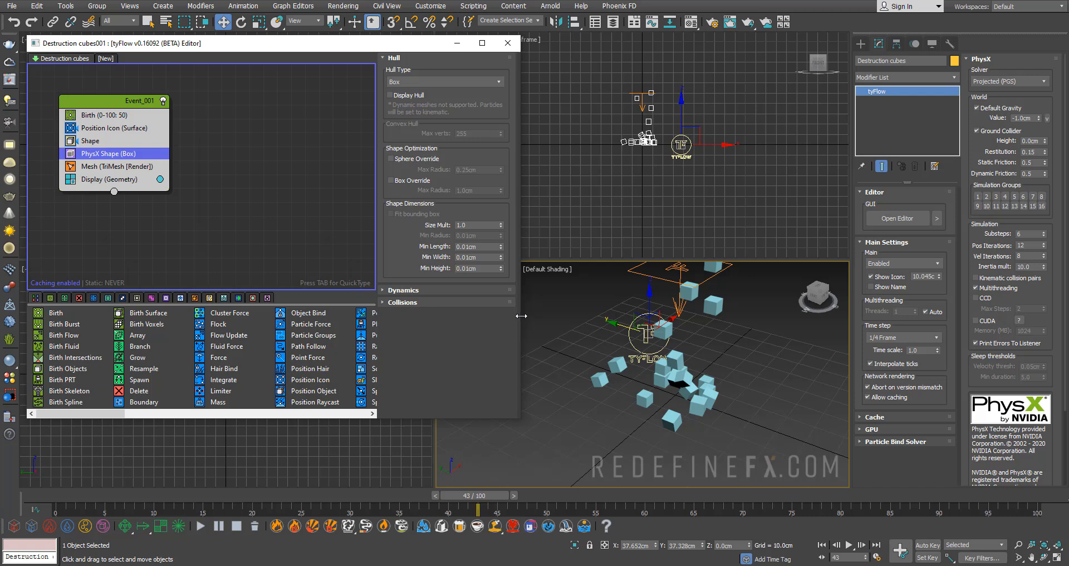
pyautogui.moveTo(520, 313); pyautogui.dragTo(506, 313)
pyautogui.doubleClick(925, 350)
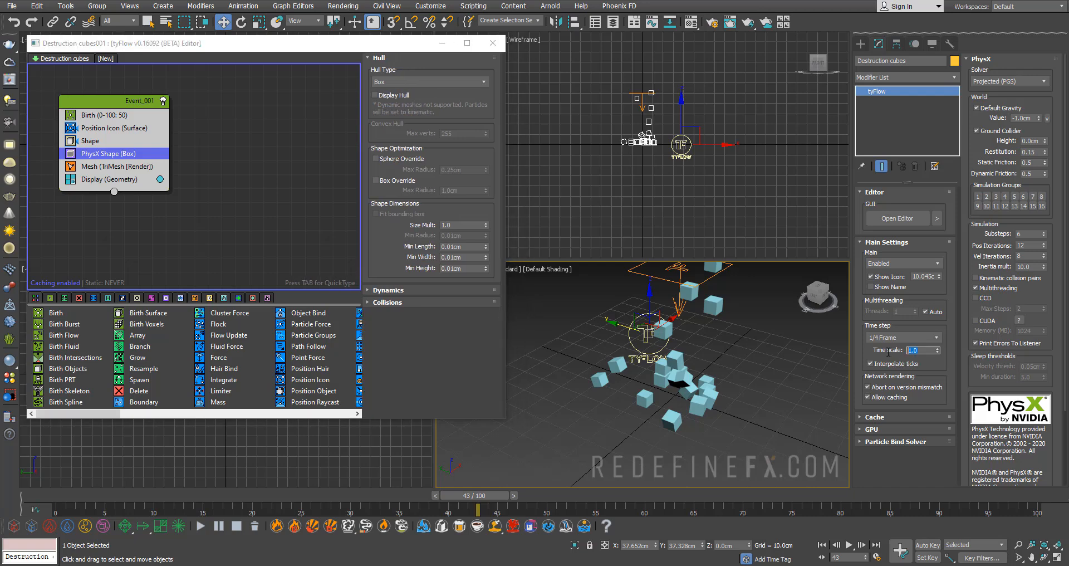
pyautogui.write('0.8')
pyautogui.press('Return')
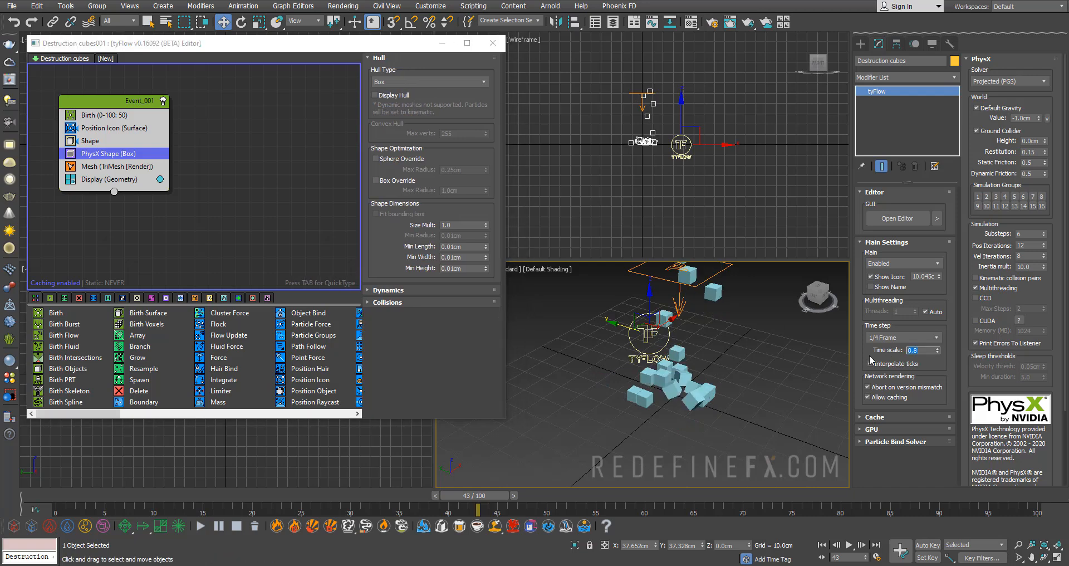
# Scrub and play the simulation to check the 0.8 time scale, stopping at frame 81
pyautogui.click(871, 362)
pyautogui.moveTo(55, 508); pyautogui.dragTo(914, 496)
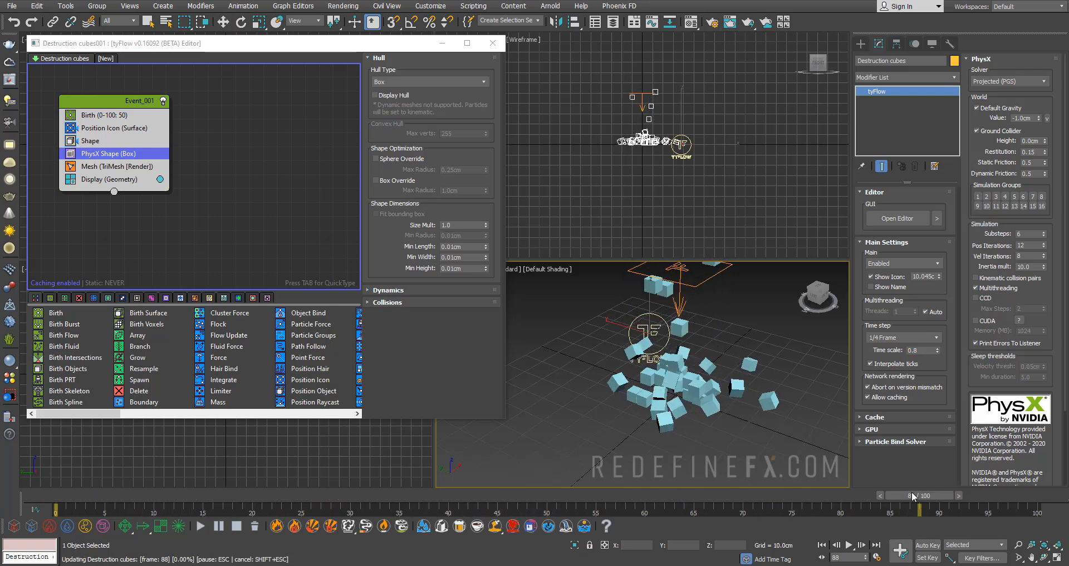
pyautogui.press('/')
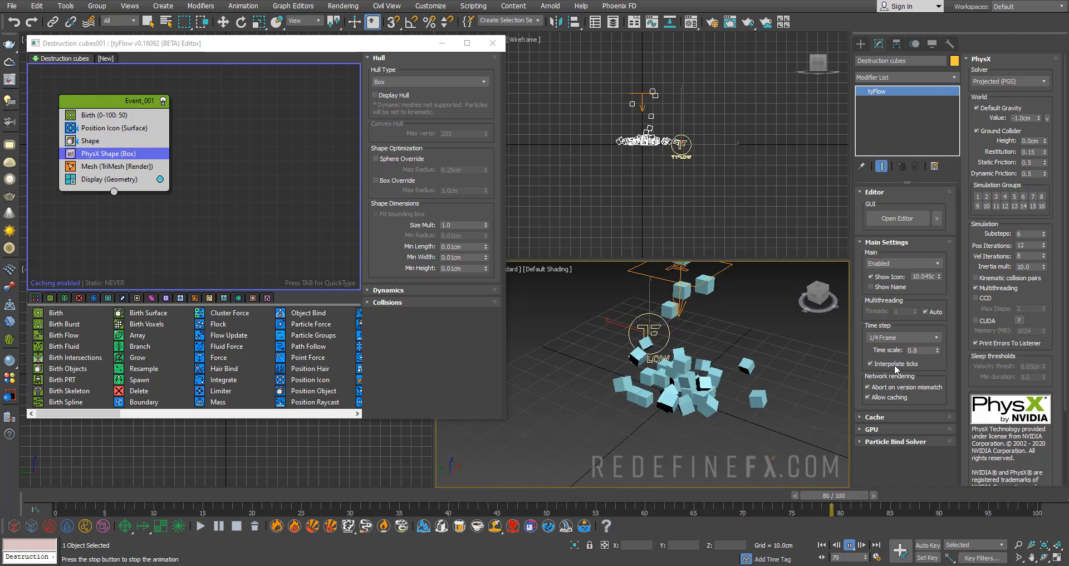
pyautogui.press('/')
pyautogui.press('w')
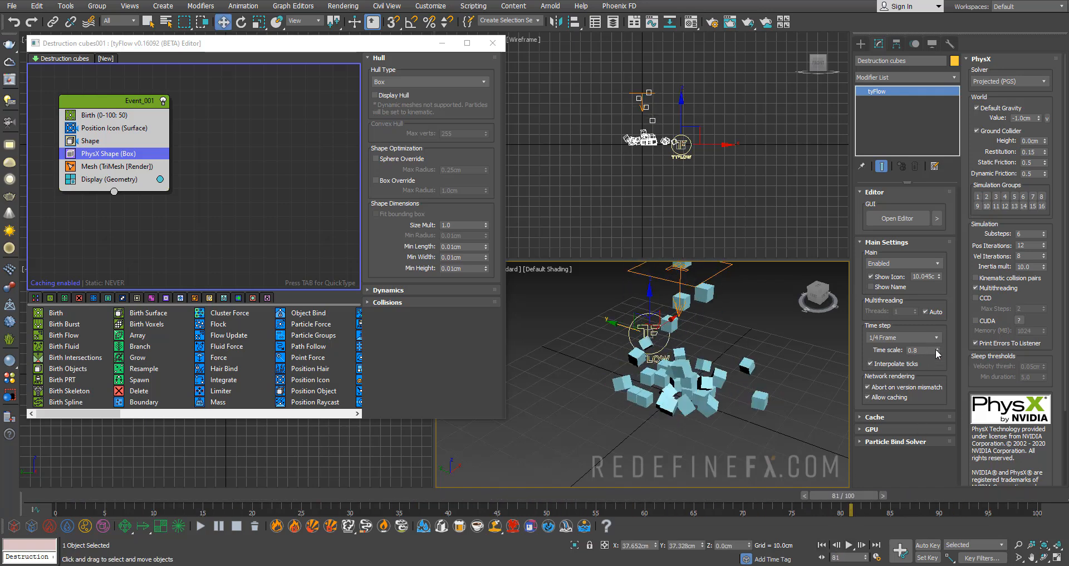
# Set the time scale to 1.0, collapse the main settings and expand the flow's Cache settings
pyautogui.moveTo(933, 350); pyautogui.dragTo(894, 352)
pyautogui.press('Return')
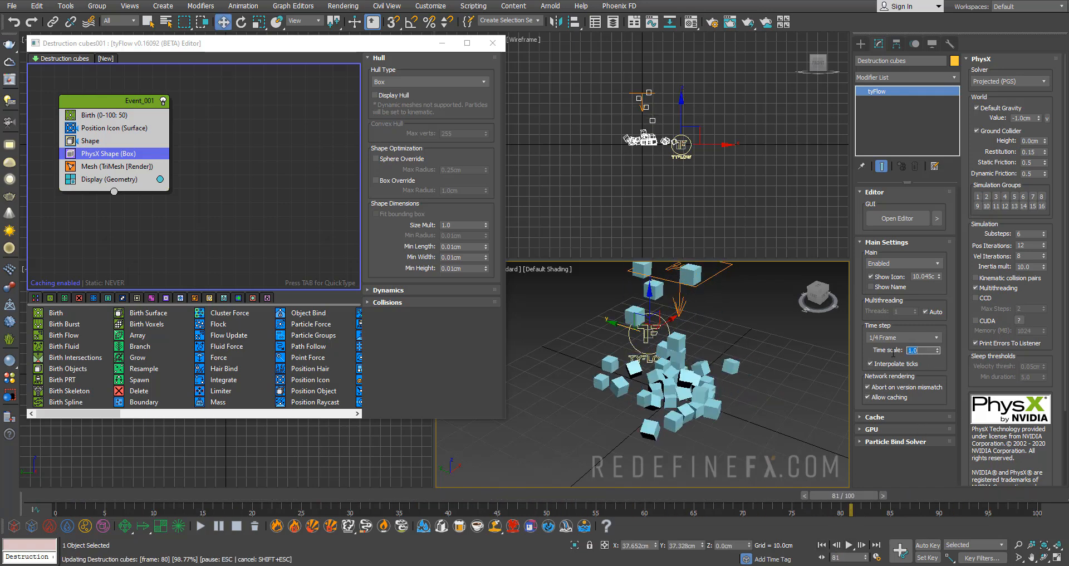
pyautogui.click(888, 242)
pyautogui.click(891, 217)
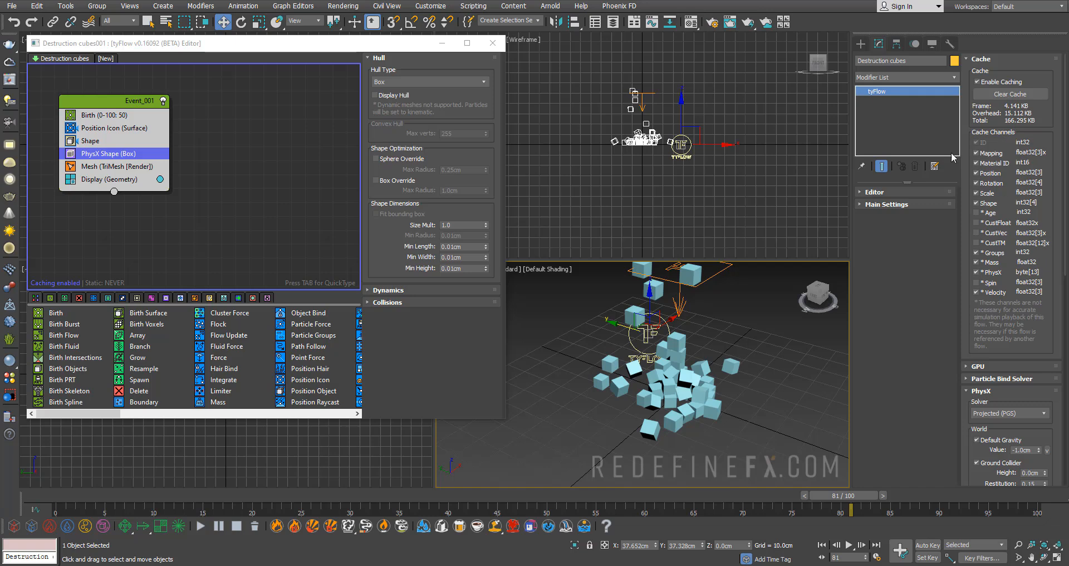
# Rewind to the first frame, play the simulation and scrub the cached result to frame 54
pyautogui.moveTo(855, 499); pyautogui.dragTo(45, 507)
pyautogui.click(849, 546)
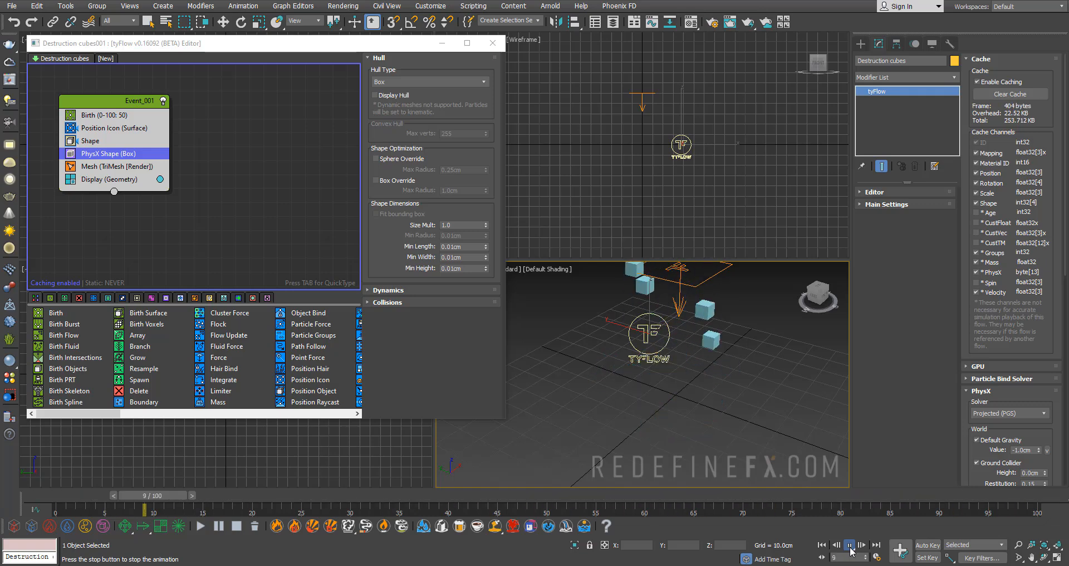
pyautogui.click(849, 542)
pyautogui.moveTo(893, 501); pyautogui.dragTo(594, 509)
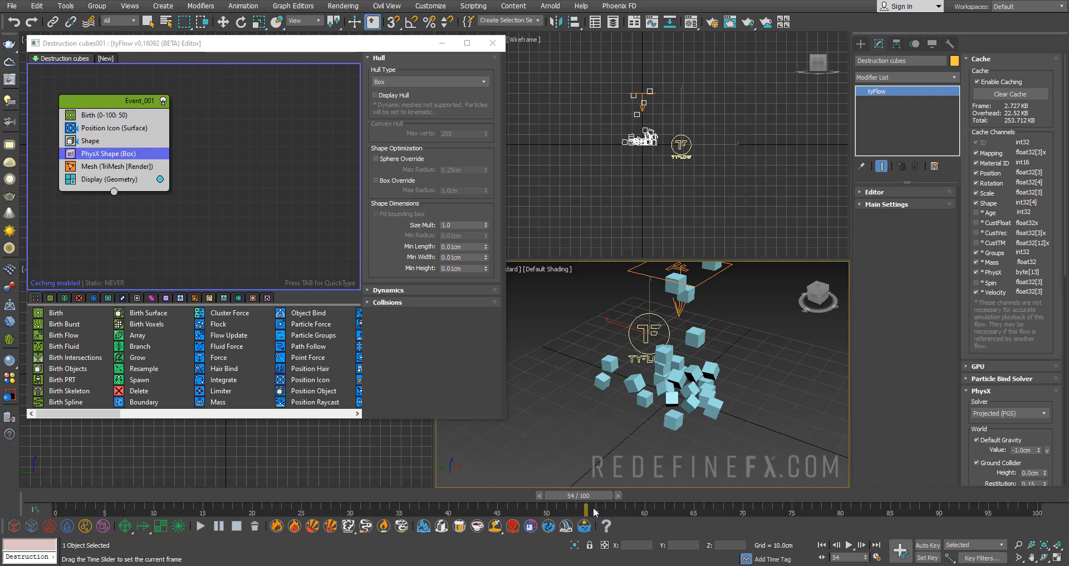
pyautogui.press('w')
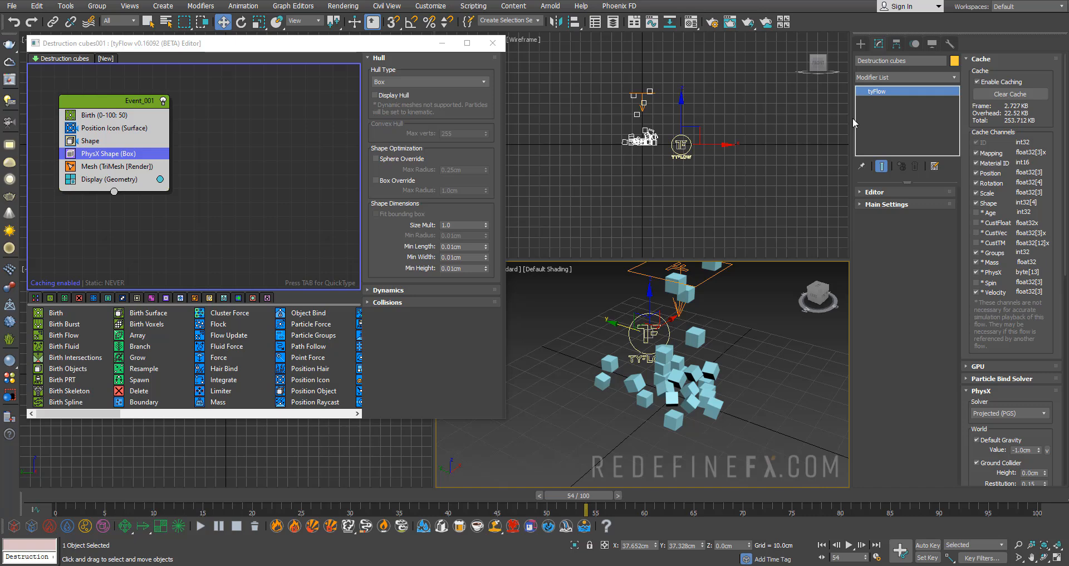
# Clear the flow's simulation cache, collapse its settings and check the available CUDA devices in the GPU settings
pyautogui.click(1007, 93)
pyautogui.click(983, 59)
pyautogui.click(891, 229)
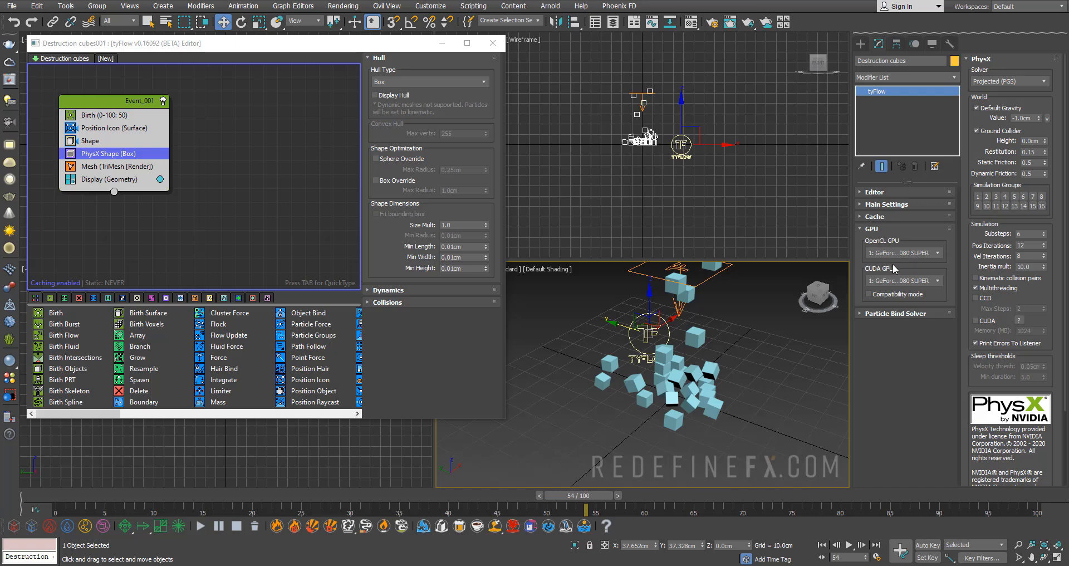
pyautogui.click(903, 281)
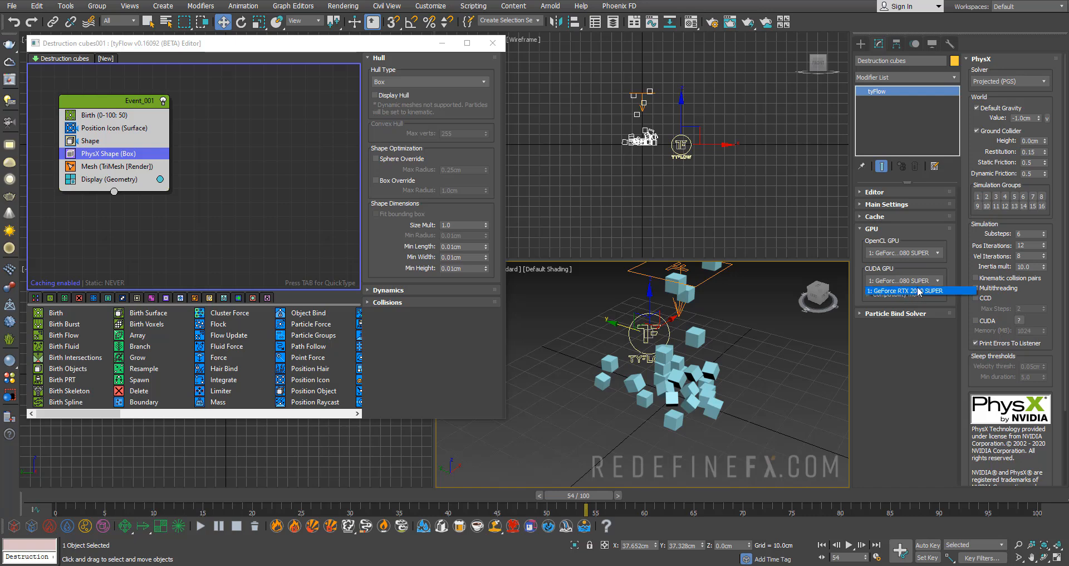
pyautogui.click(904, 270)
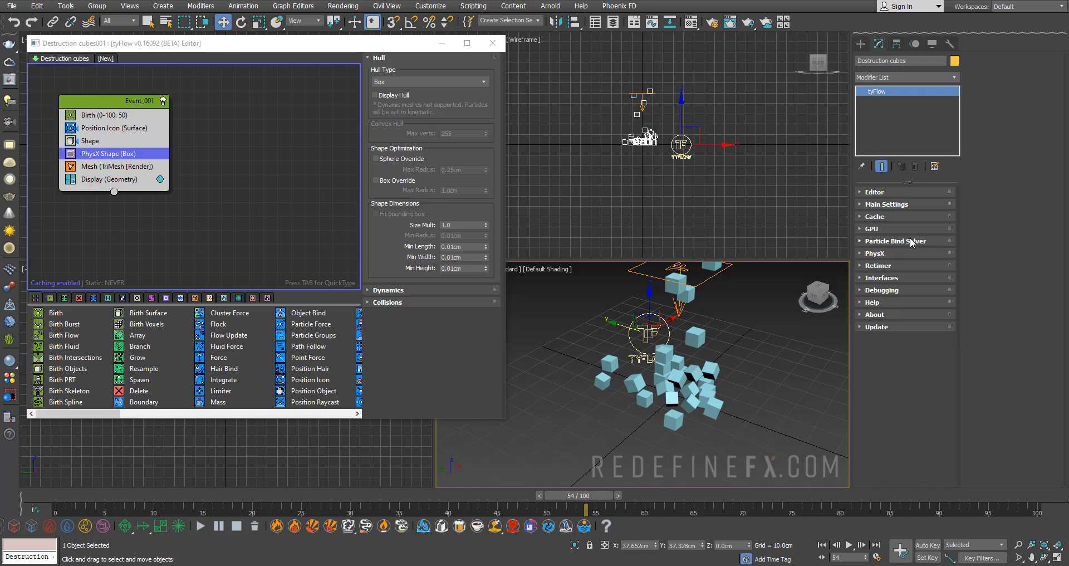
# Examine the Particle Bind Solver's Steps setting together with the time step options in the main settings
pyautogui.click(910, 239)
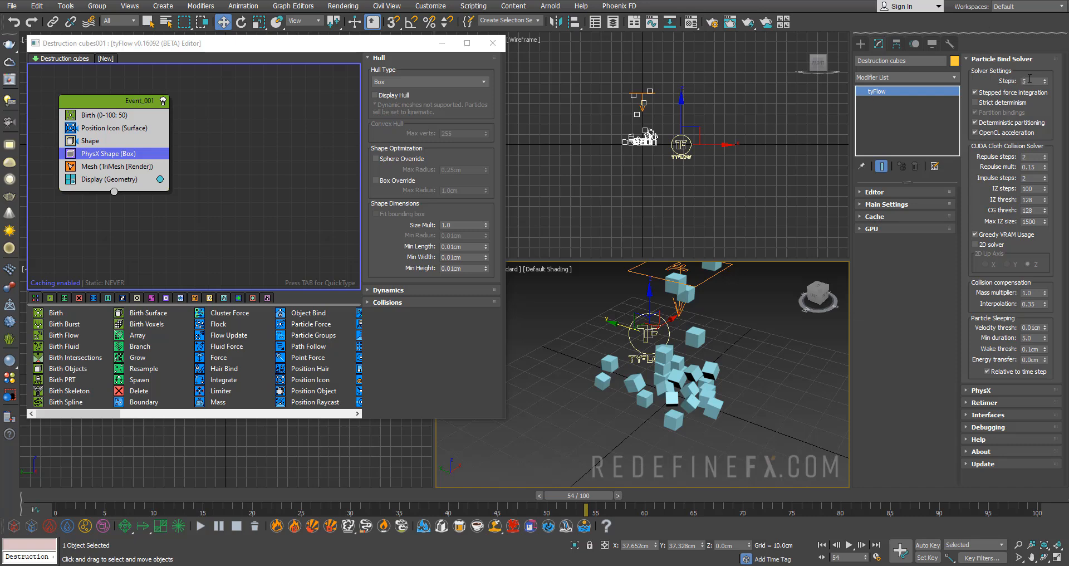
pyautogui.moveTo(1030, 79); pyautogui.dragTo(1016, 80)
pyautogui.click(887, 205)
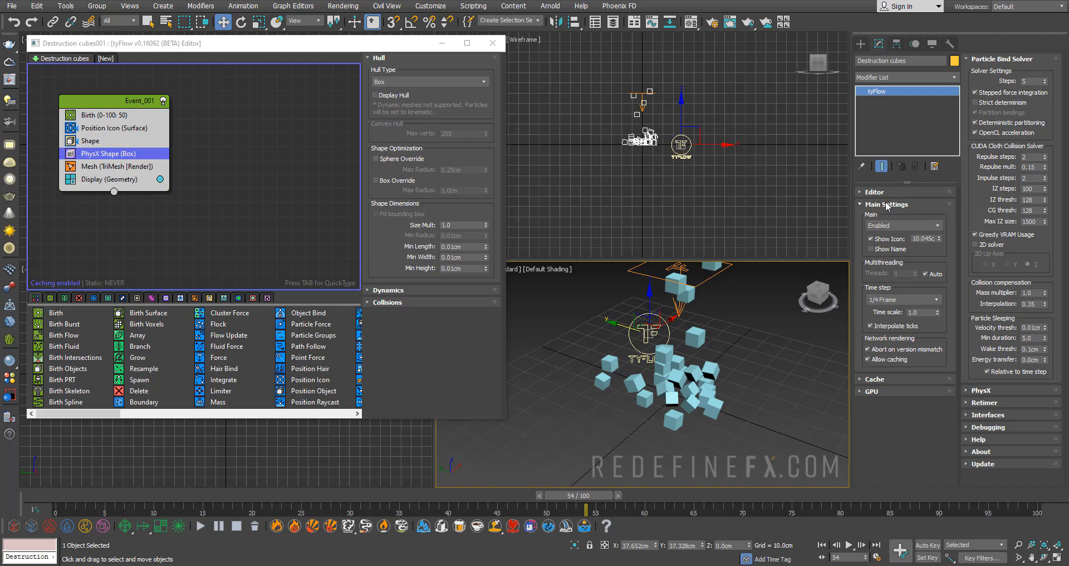
pyautogui.click(889, 302)
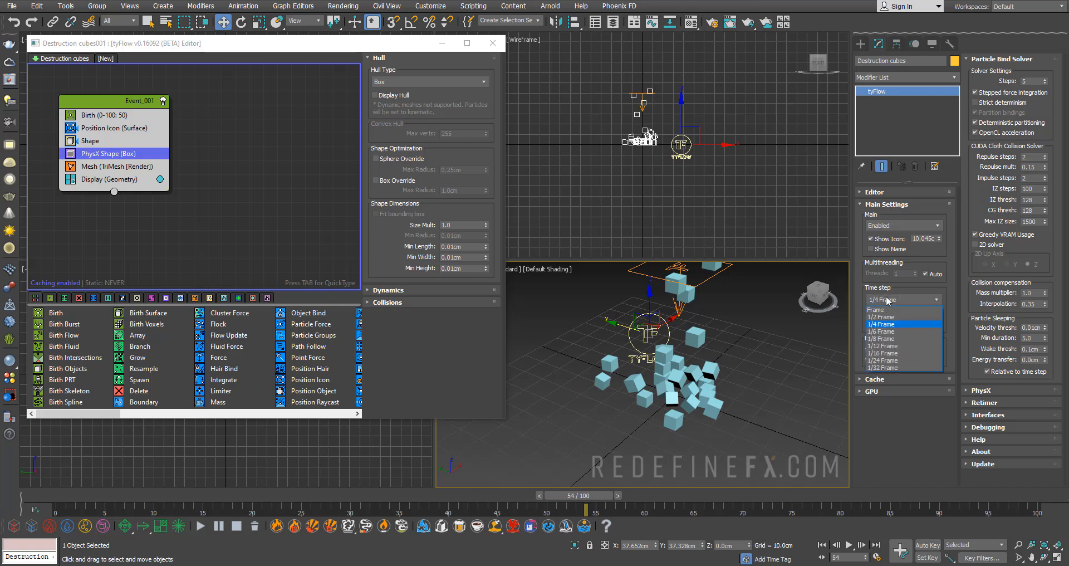
pyautogui.click(995, 81)
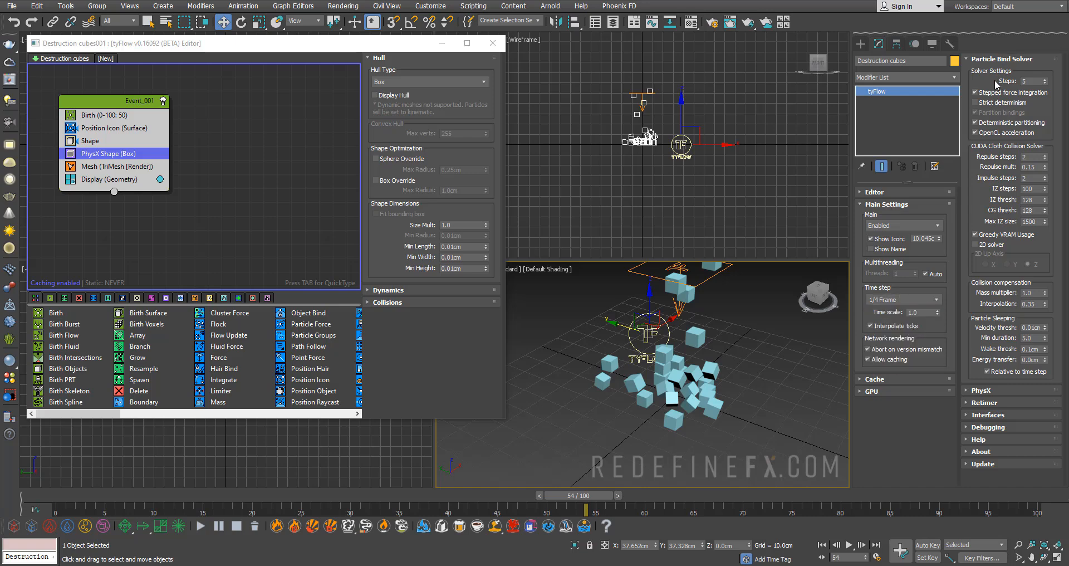
pyautogui.doubleClick(1032, 81)
# Expand the PhysX settings and scrub to frame 88 to inspect the cube collisions up close in the perspective view
pyautogui.click(982, 391)
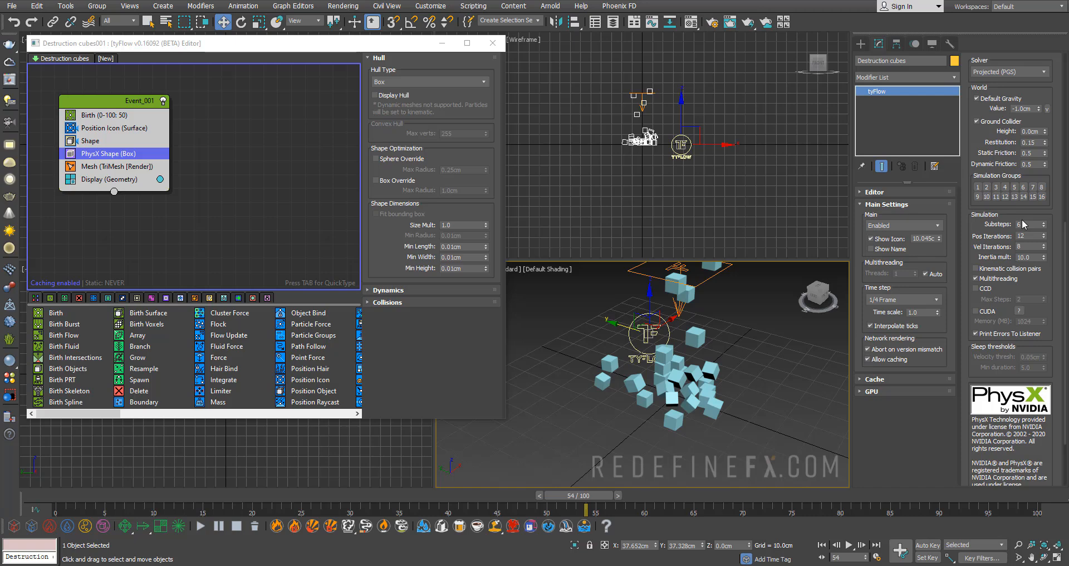
pyautogui.moveTo(565, 497); pyautogui.dragTo(860, 503)
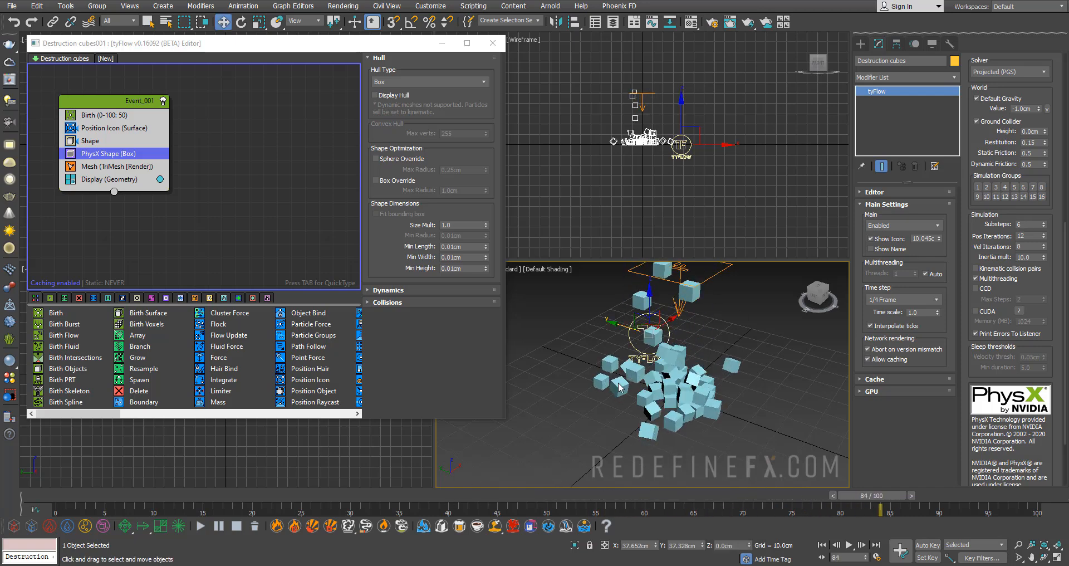
pyautogui.scroll(3, 626, 394)
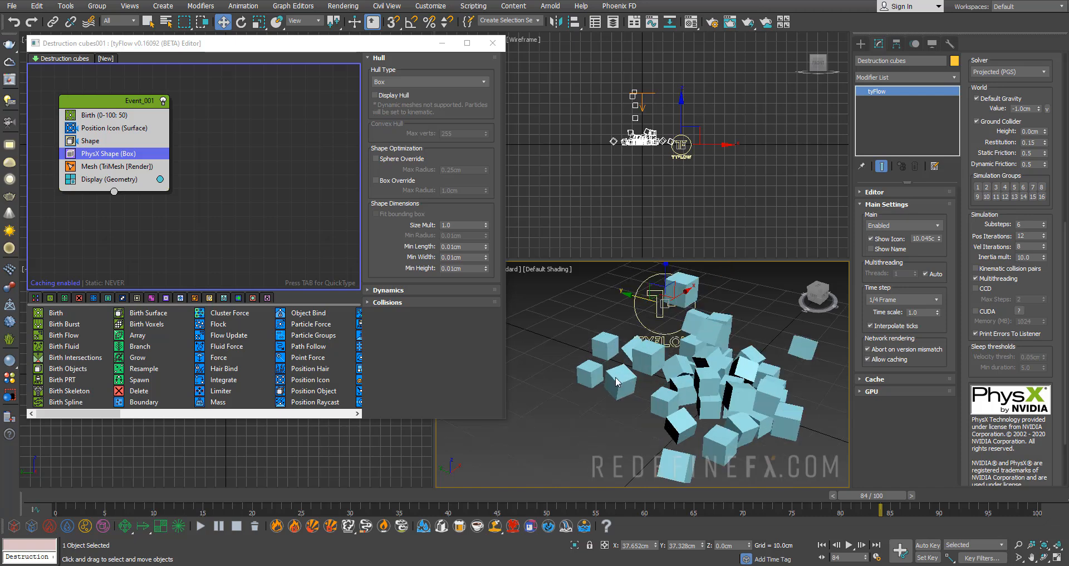
pyautogui.moveTo(851, 497); pyautogui.dragTo(888, 498)
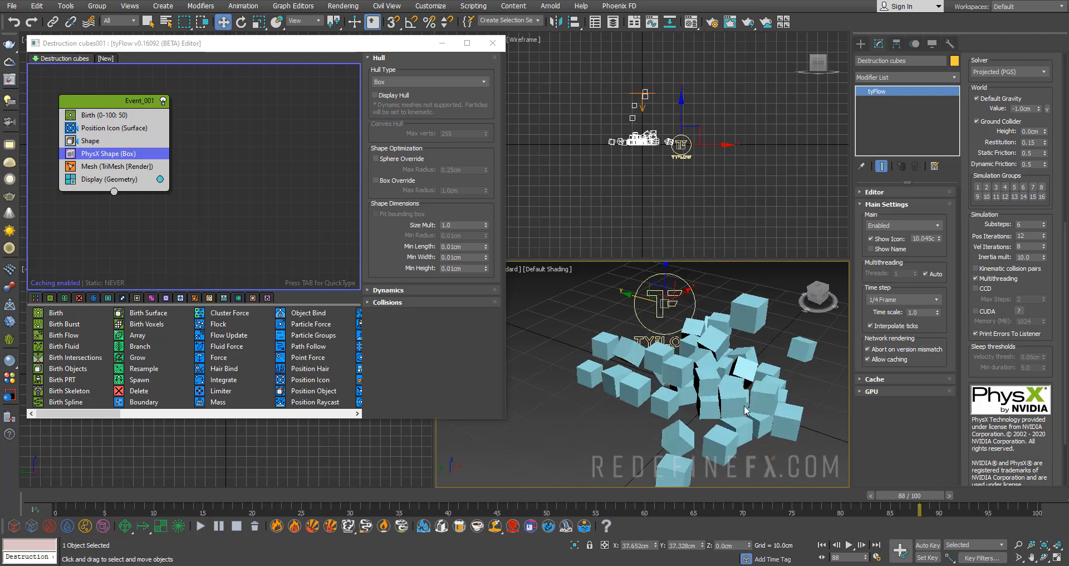
# Set the PhysX simulation substeps to 12 and scrub the recalculated simulation to frame 99
pyautogui.doubleClick(1027, 224)
pyautogui.press('Return')
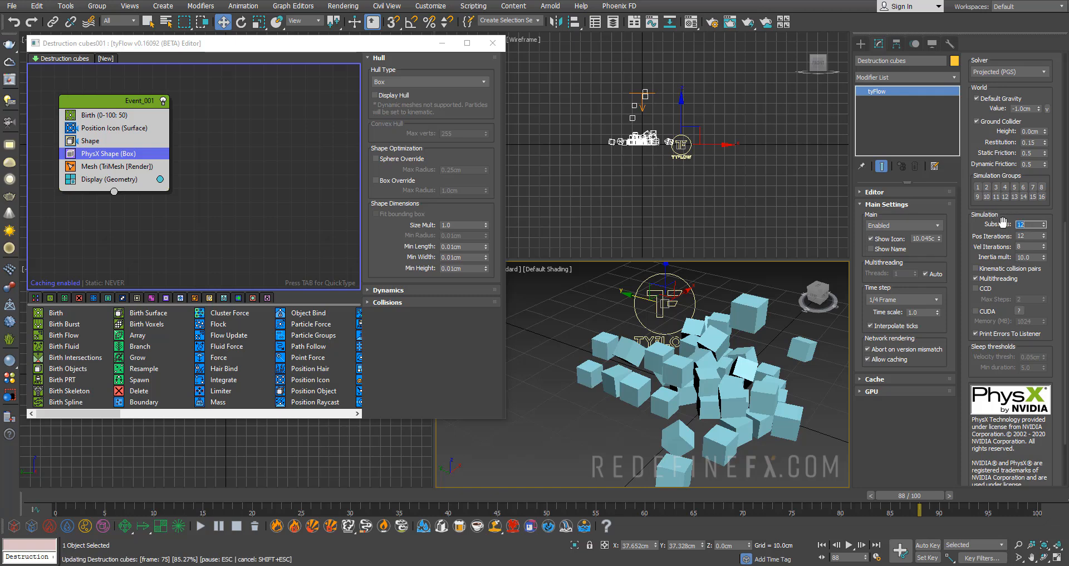
pyautogui.moveTo(632, 499); pyautogui.dragTo(1011, 500)
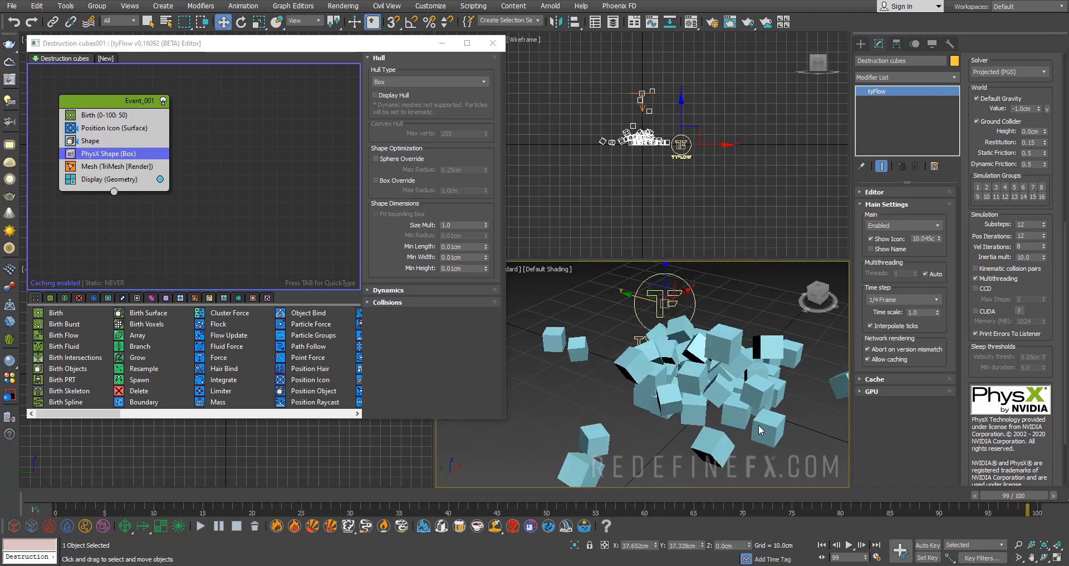
# Set the PhysX simulation substeps back to 6
pyautogui.doubleClick(999, 225)
pyautogui.write('6')
pyautogui.press('Return')
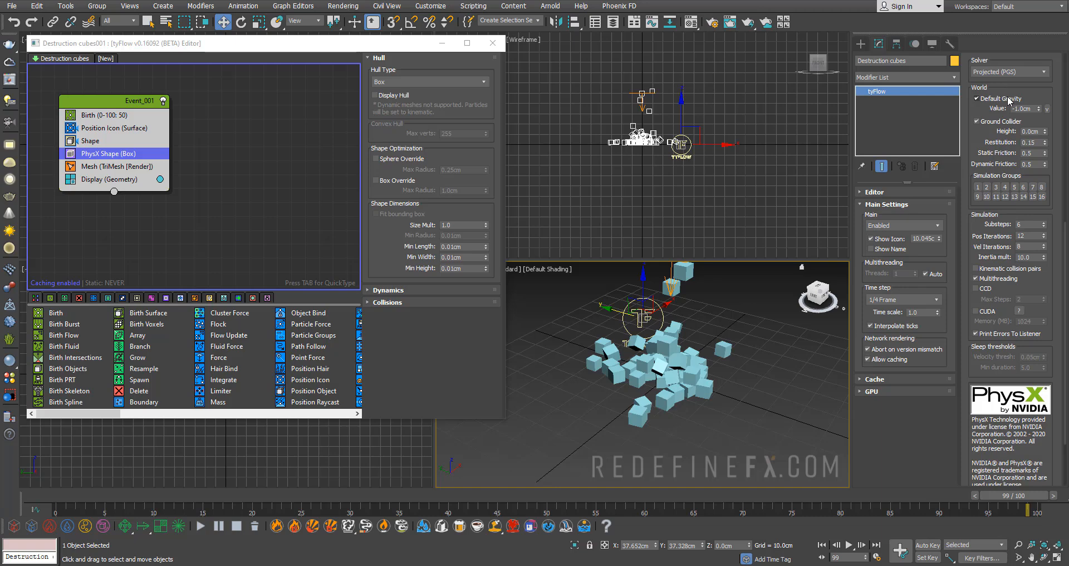
# Select the Mesh operator and return to the PhysX Shape operator in Event_001 to view its hull settings
pyautogui.moveTo(705, 346); pyautogui.dragTo(715, 367, button='middle')
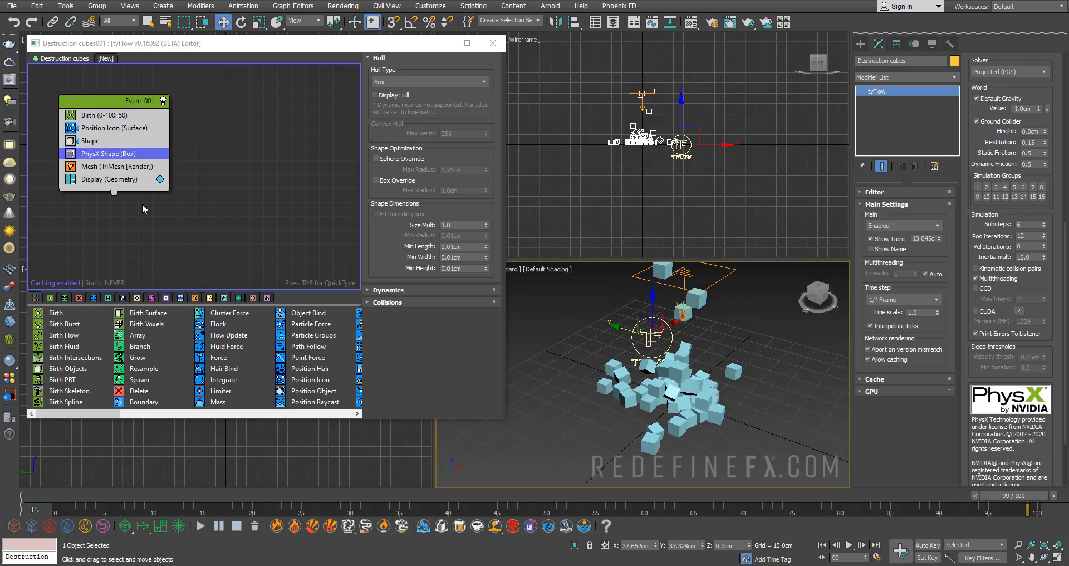
pyautogui.click(85, 166)
pyautogui.click(94, 155)
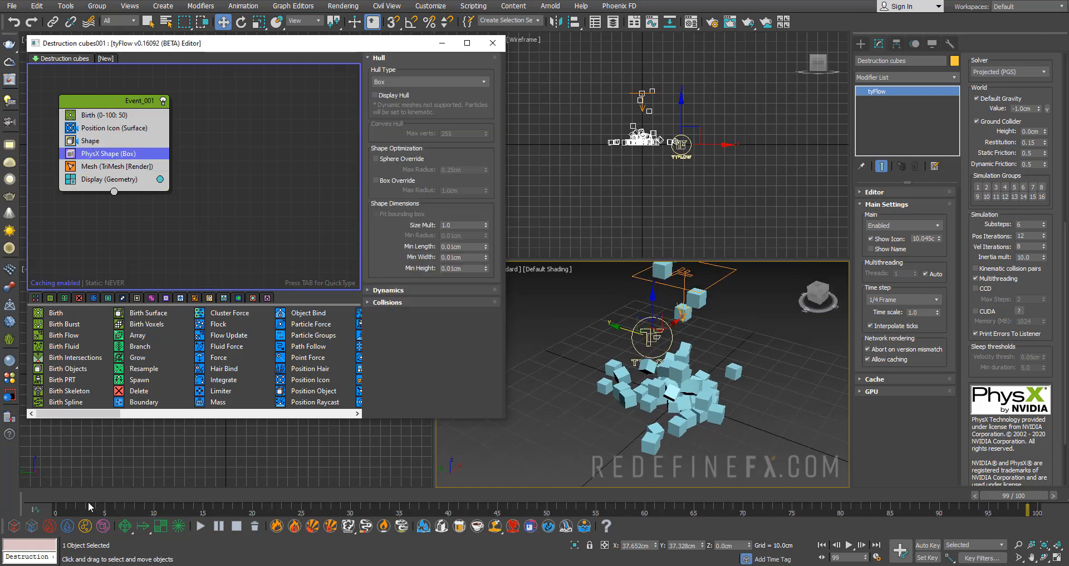
# Try the PhysX simulation without default gravity, scrubbing to frame 49, and re-enable default gravity
pyautogui.moveTo(88, 501); pyautogui.dragTo(497, 490)
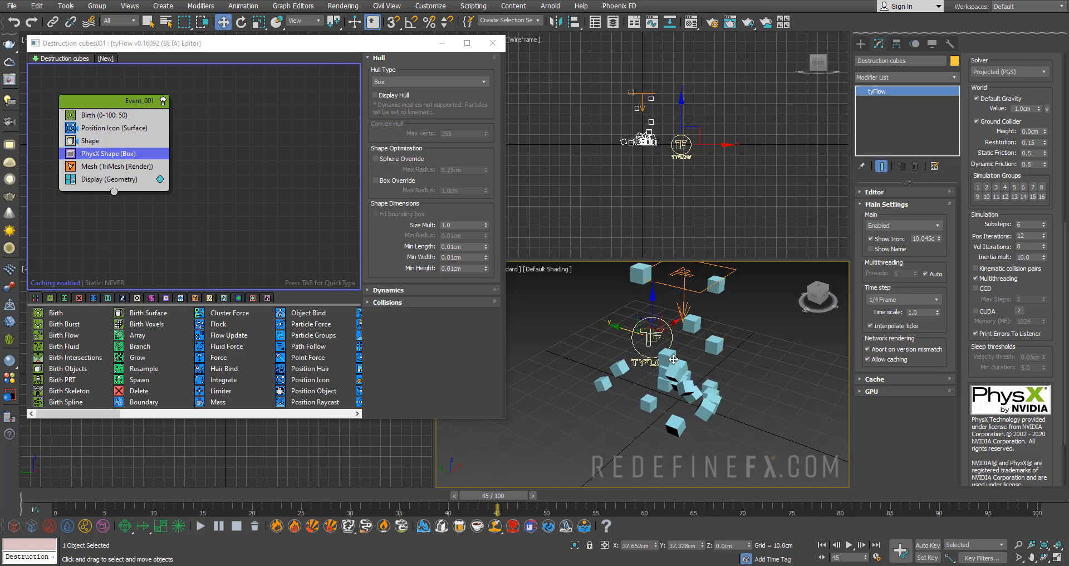
pyautogui.click(977, 98)
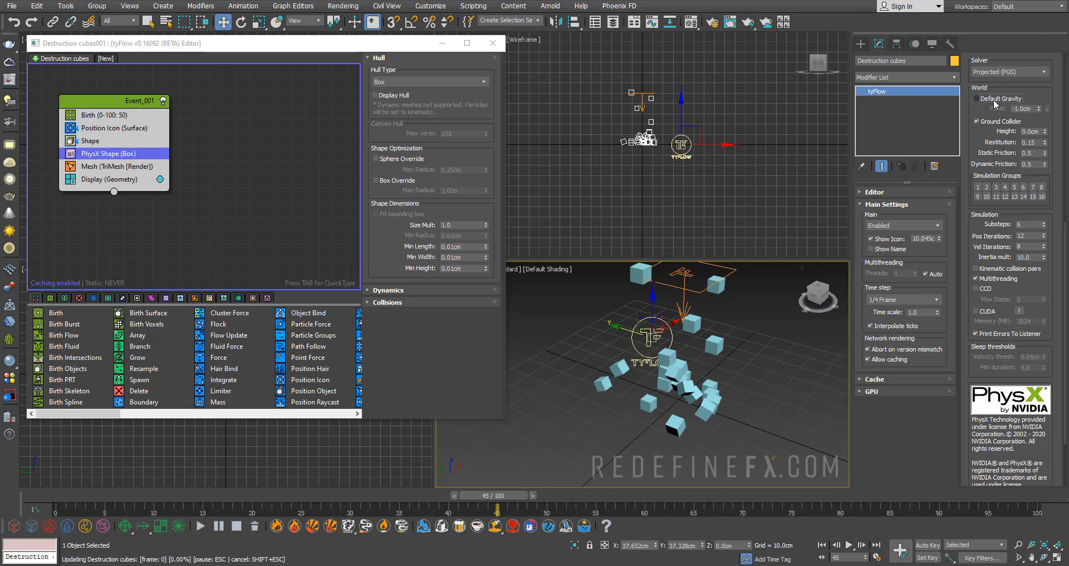
pyautogui.moveTo(492, 494); pyautogui.dragTo(534, 495)
pyautogui.press('w')
pyautogui.click(977, 99)
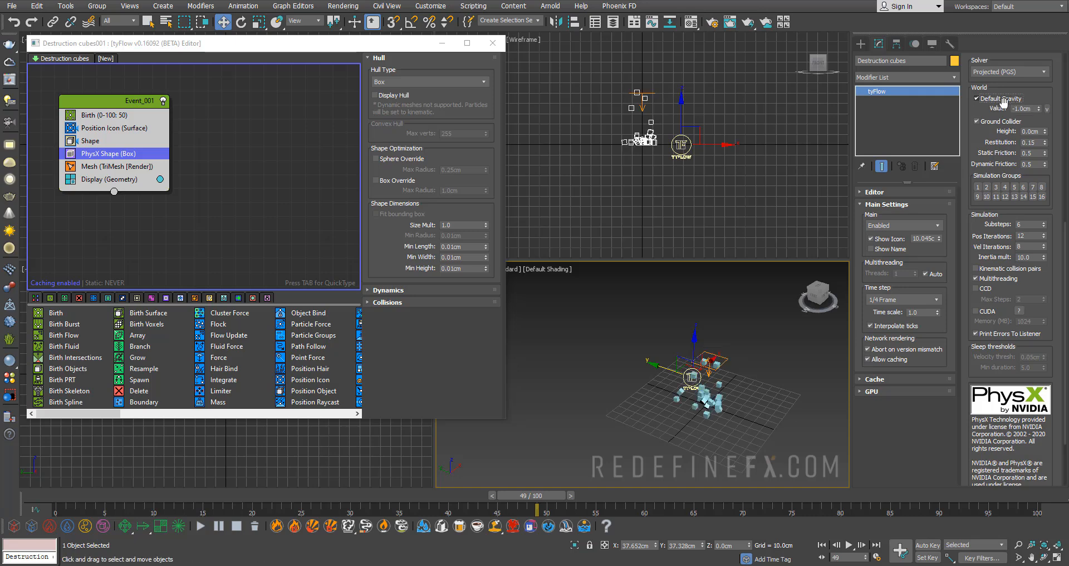
# Set the PhysX default gravity value to 1.0 cm and scrub to frame 8 to check the cubes' direction
pyautogui.doubleClick(1020, 108)
pyautogui.write('1')
pyautogui.press('Return')
pyautogui.moveTo(46, 496); pyautogui.dragTo(135, 502)
pyautogui.press('w')
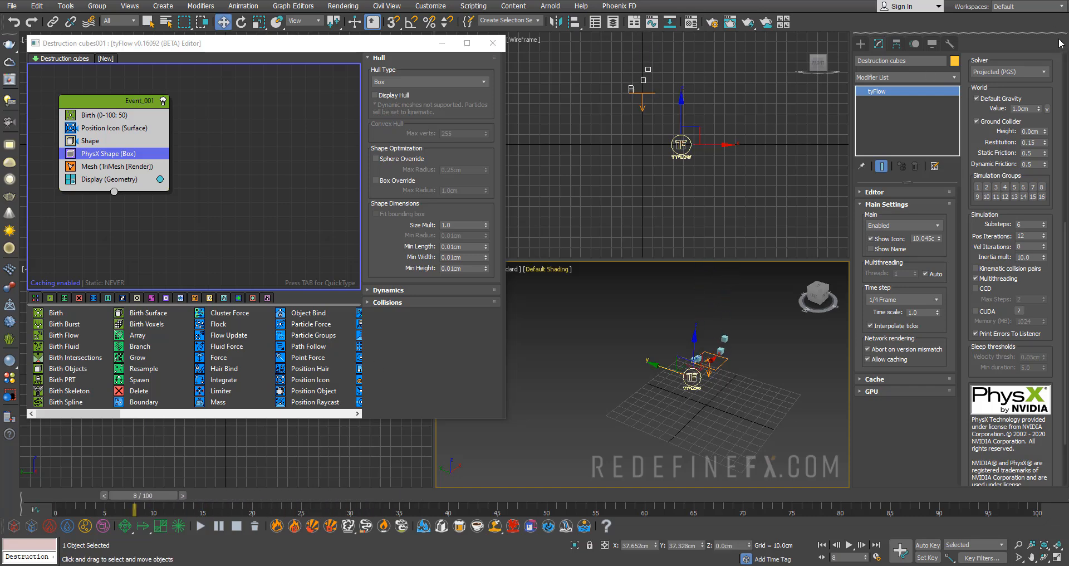
# Set the default gravity value back to -1.0 cm and scrub the simulation to frame 39
pyautogui.moveTo(1028, 109); pyautogui.dragTo(997, 110)
pyautogui.write('-1')
pyautogui.press('Return')
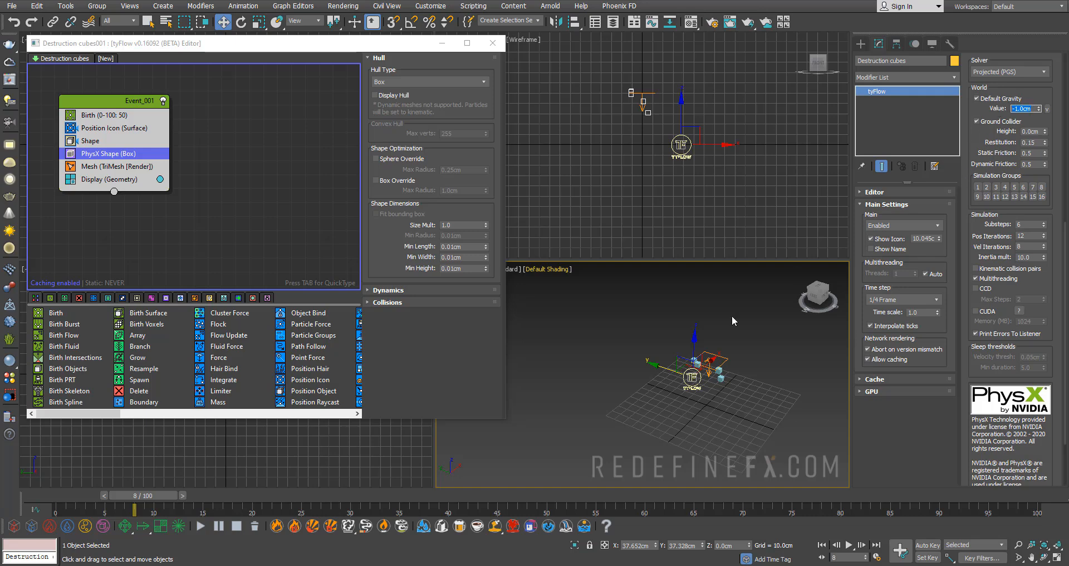
pyautogui.moveTo(663, 357); pyautogui.dragTo(635, 363, button='middle')
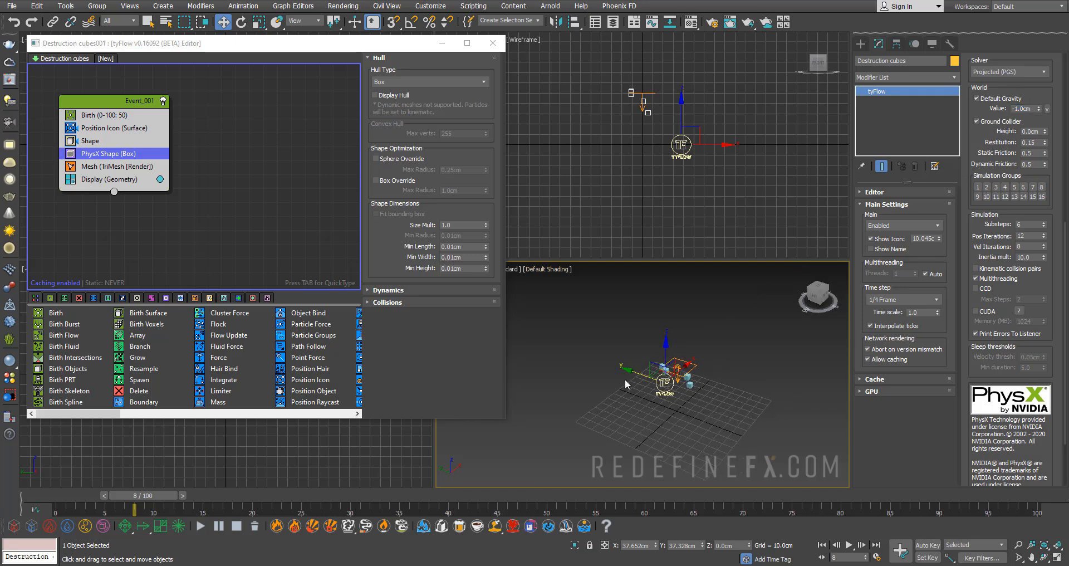
pyautogui.moveTo(153, 494); pyautogui.dragTo(447, 494)
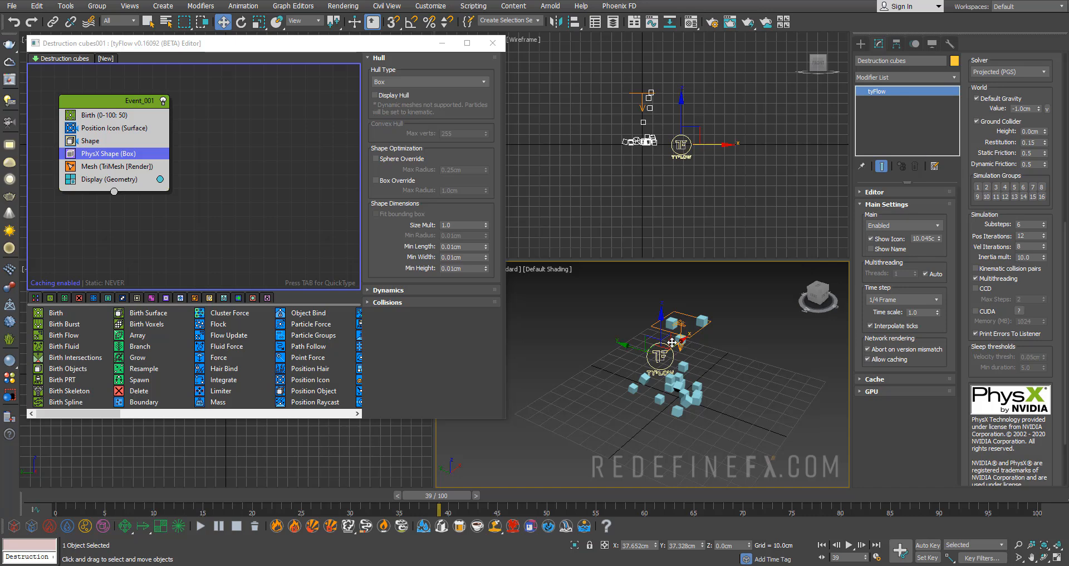
# Turn the PhysX ground collider off and back on, and scrub to frame 37 to inspect the cubes at ground level
pyautogui.click(988, 122)
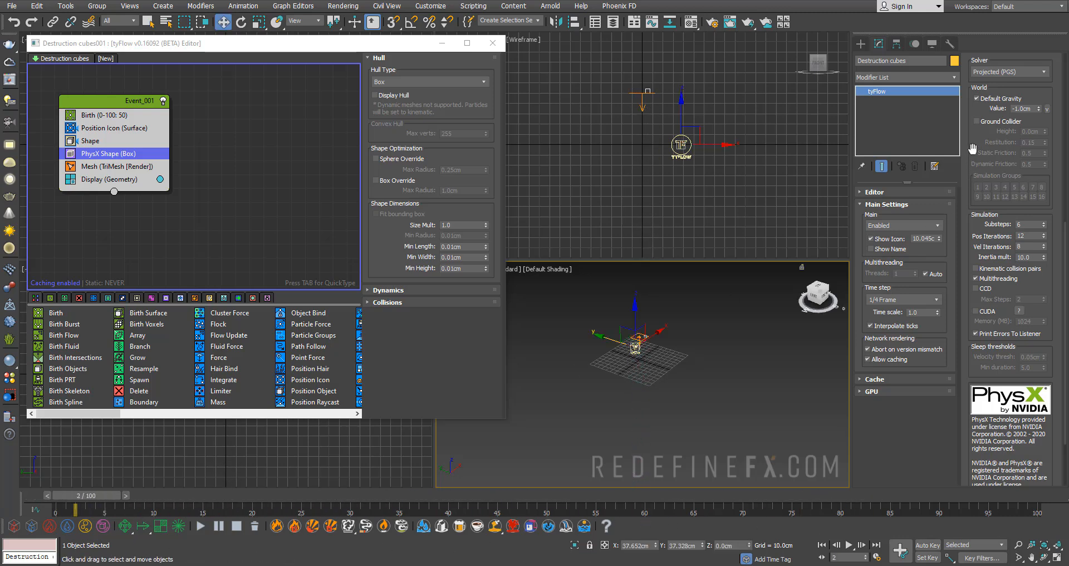
pyautogui.click(976, 122)
pyautogui.scroll(4, 676, 361)
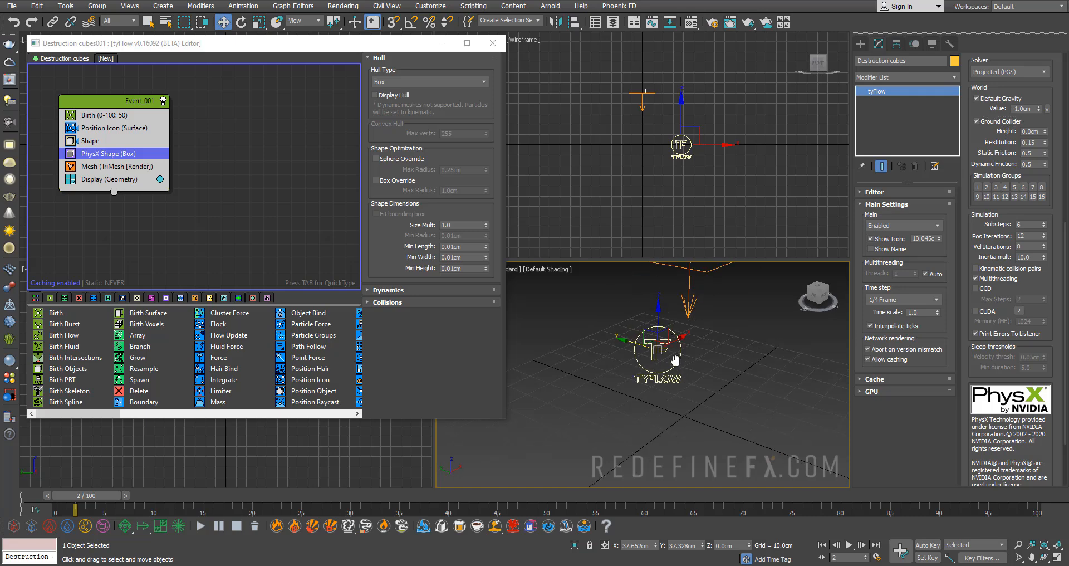
pyautogui.scroll(-3, 676, 360)
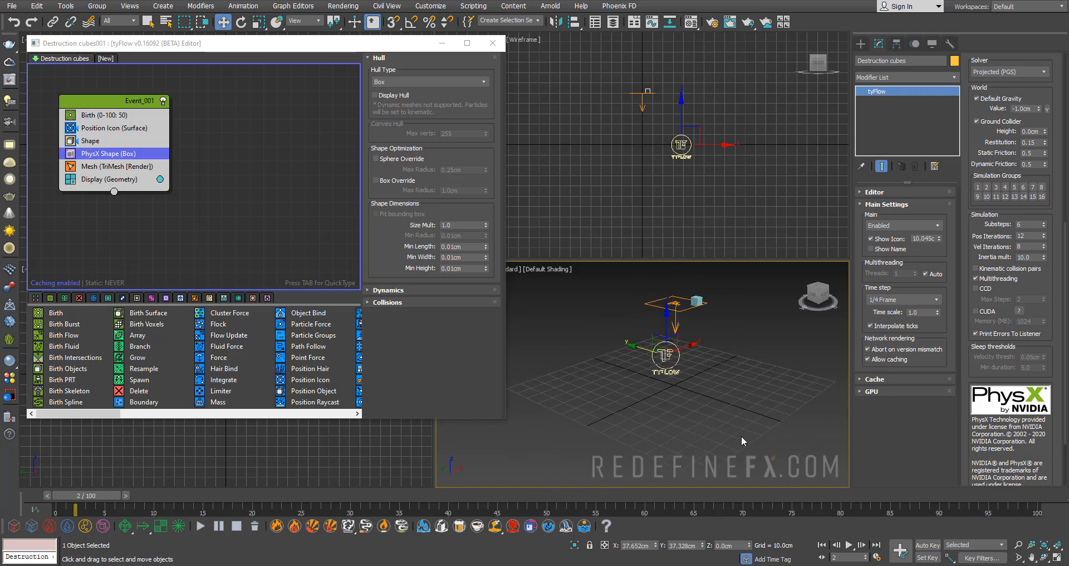
pyautogui.moveTo(775, 396); pyautogui.dragTo(760, 389, button='middle')
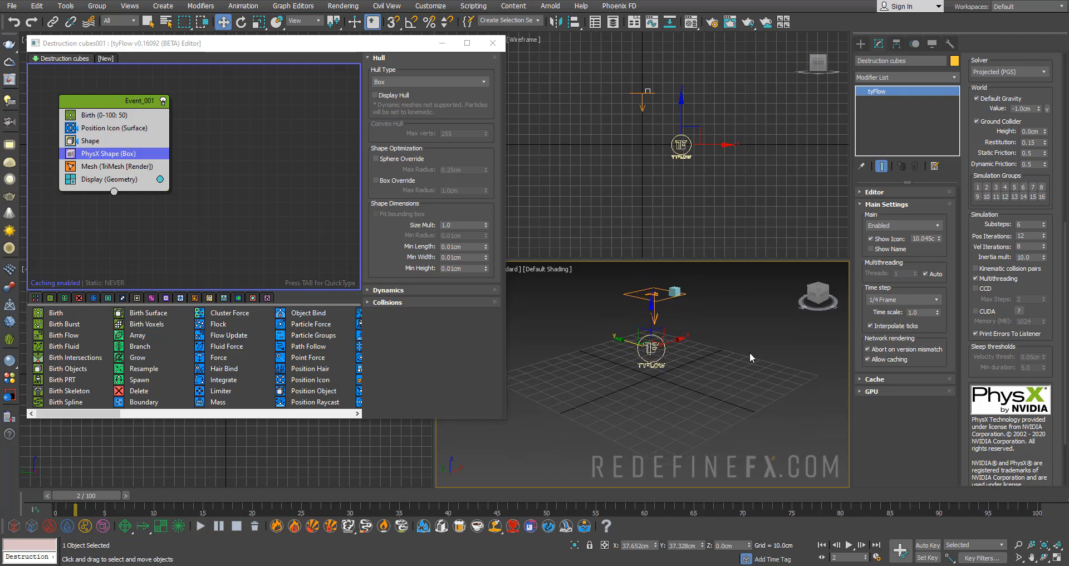
pyautogui.keyDown('alt'); pyautogui.moveTo(749, 352); pyautogui.dragTo(697, 343, button='middle'); pyautogui.keyUp('alt')
pyautogui.moveTo(94, 494); pyautogui.dragTo(418, 495)
pyautogui.keyDown('alt'); pyautogui.moveTo(584, 334); pyautogui.dragTo(580, 353, button='middle'); pyautogui.keyUp('alt')
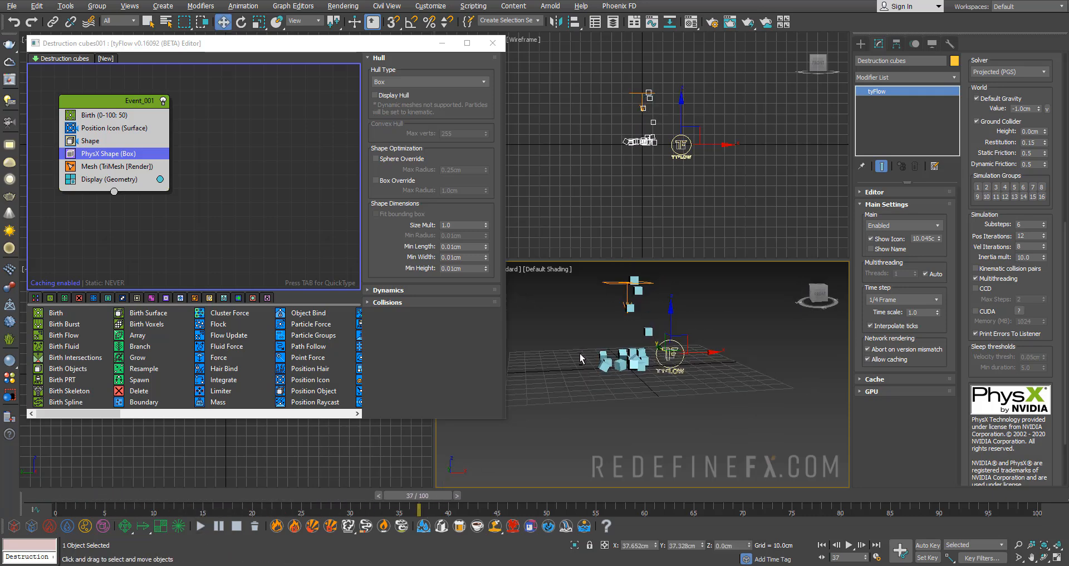
# Set the ground collider's restitution to 1.0 and scrub to frame 36 to check how the cubes bounce
pyautogui.moveTo(1046, 133); pyautogui.dragTo(1000, 144)
pyautogui.scroll(2, 616, 364)
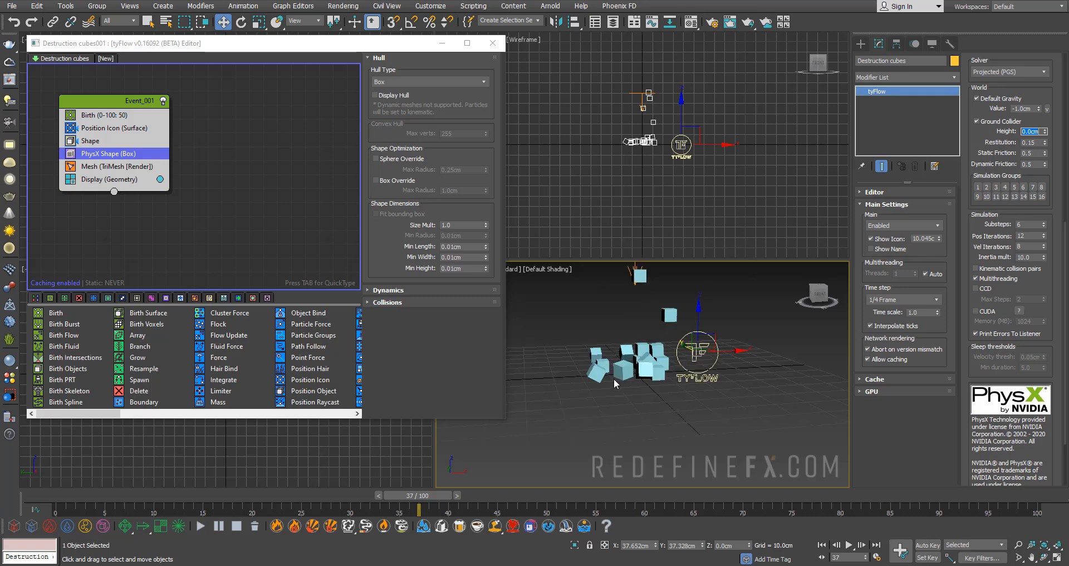
pyautogui.moveTo(1036, 143); pyautogui.dragTo(996, 142)
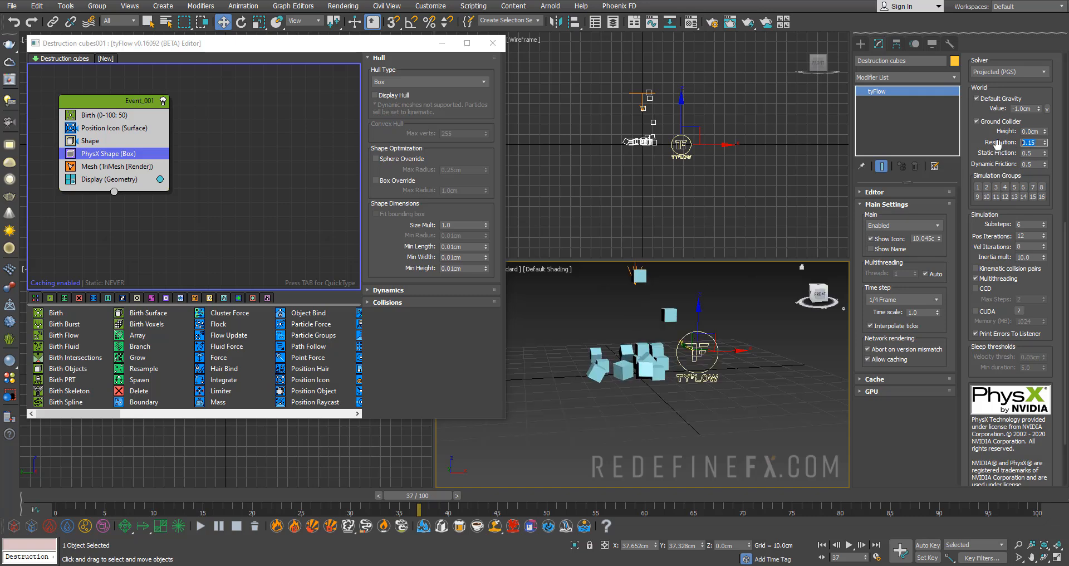
pyautogui.write('1')
pyautogui.press('Return')
pyautogui.moveTo(86, 494); pyautogui.dragTo(245, 501)
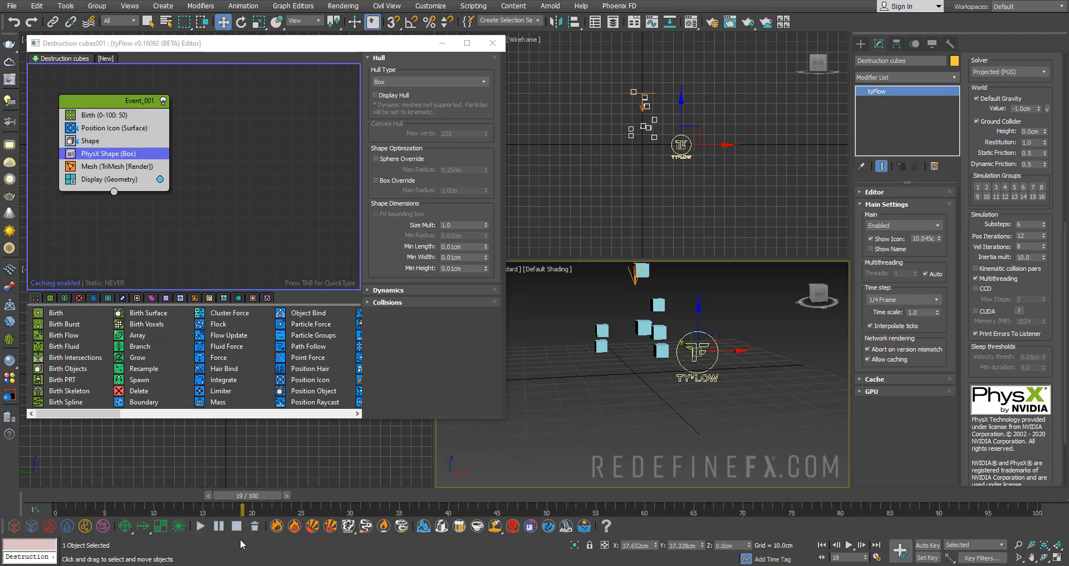
pyautogui.moveTo(243, 508); pyautogui.dragTo(409, 508)
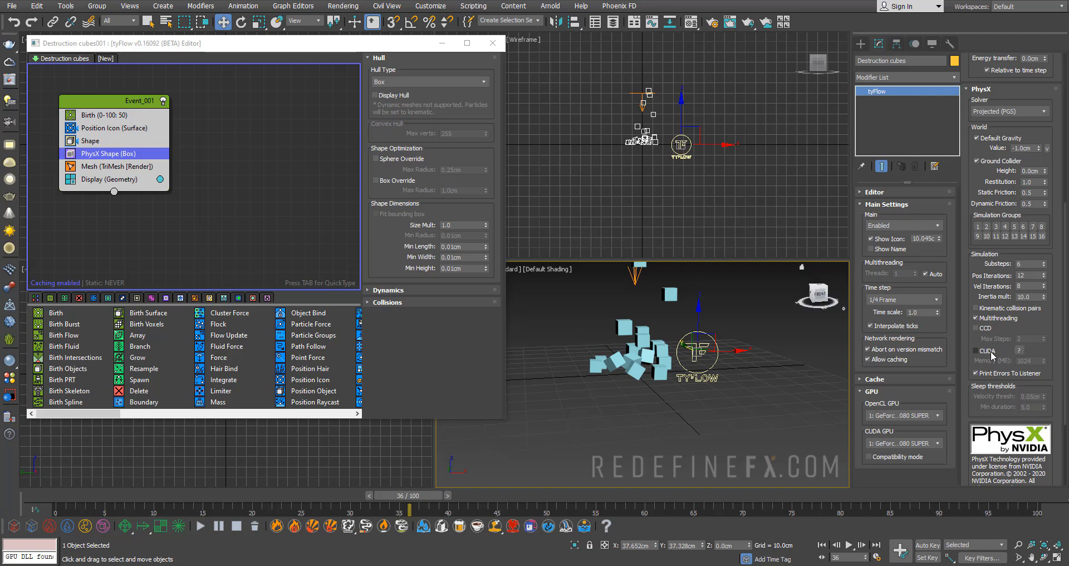
# Collapse the PhysX settings and look through tyFlow's Retimer, Interfaces, Help, About and Update sections
pyautogui.click(990, 89)
pyautogui.click(879, 266)
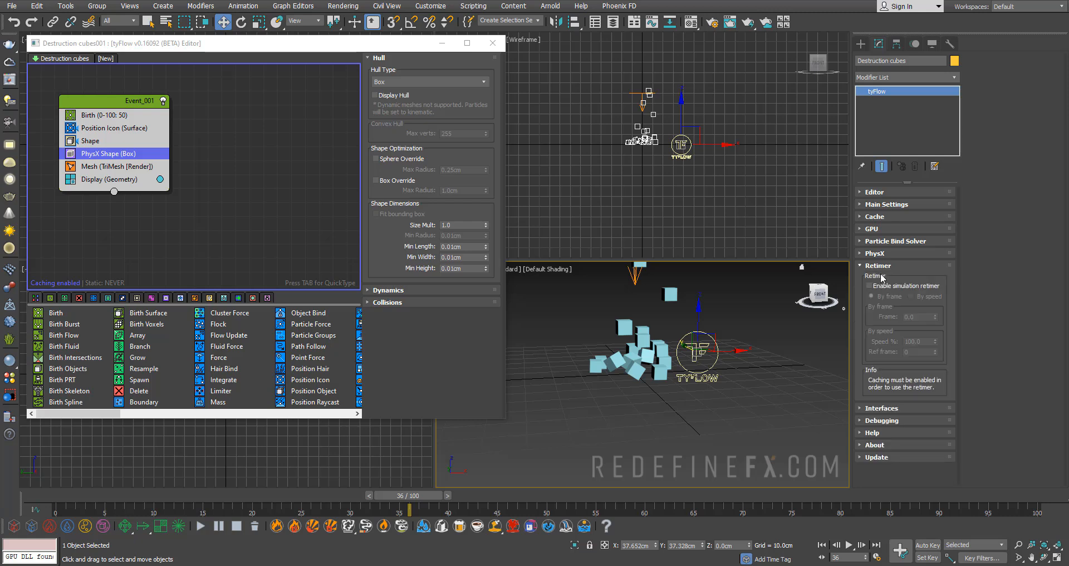
pyautogui.click(879, 266)
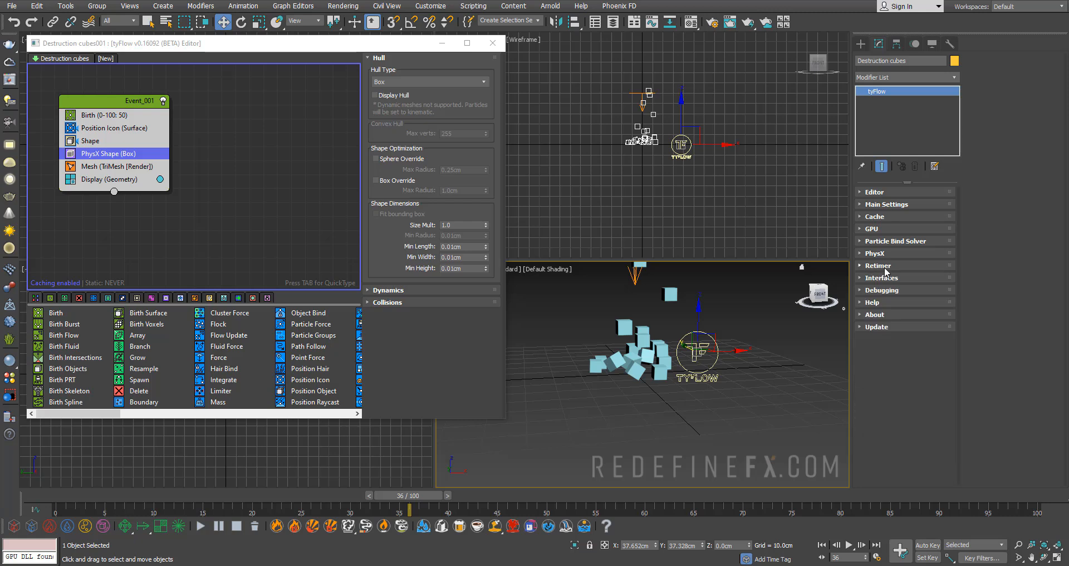
pyautogui.click(885, 278)
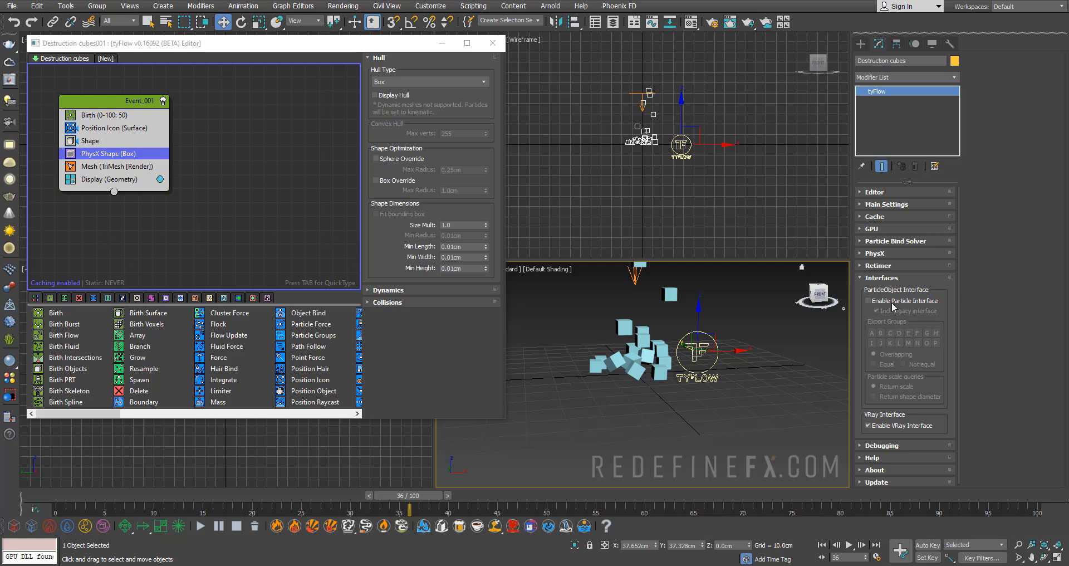
pyautogui.click(885, 278)
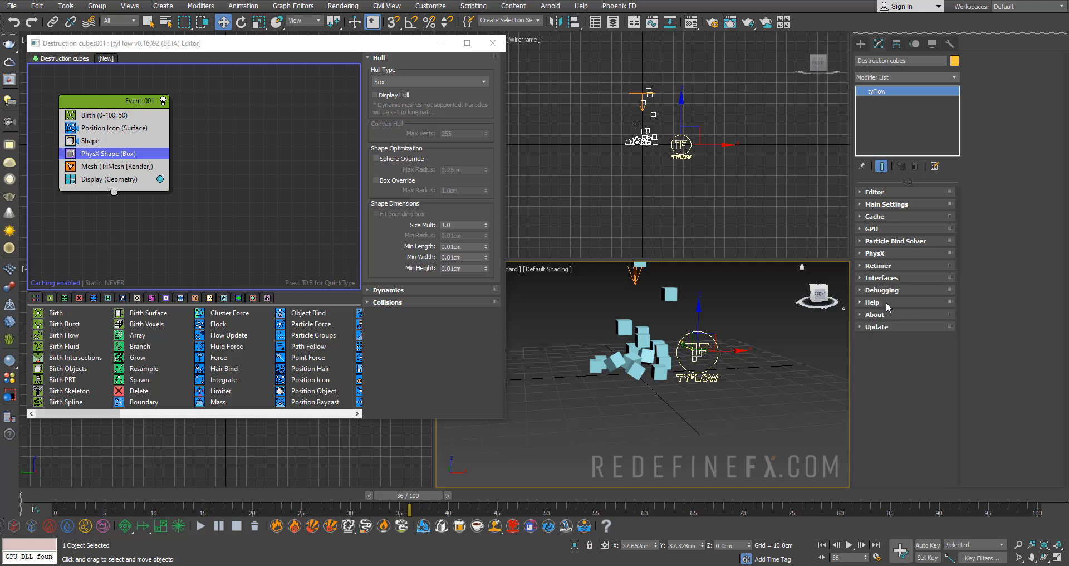
pyautogui.click(887, 302)
pyautogui.click(887, 302)
pyautogui.click(891, 312)
pyautogui.click(891, 312)
pyautogui.click(891, 328)
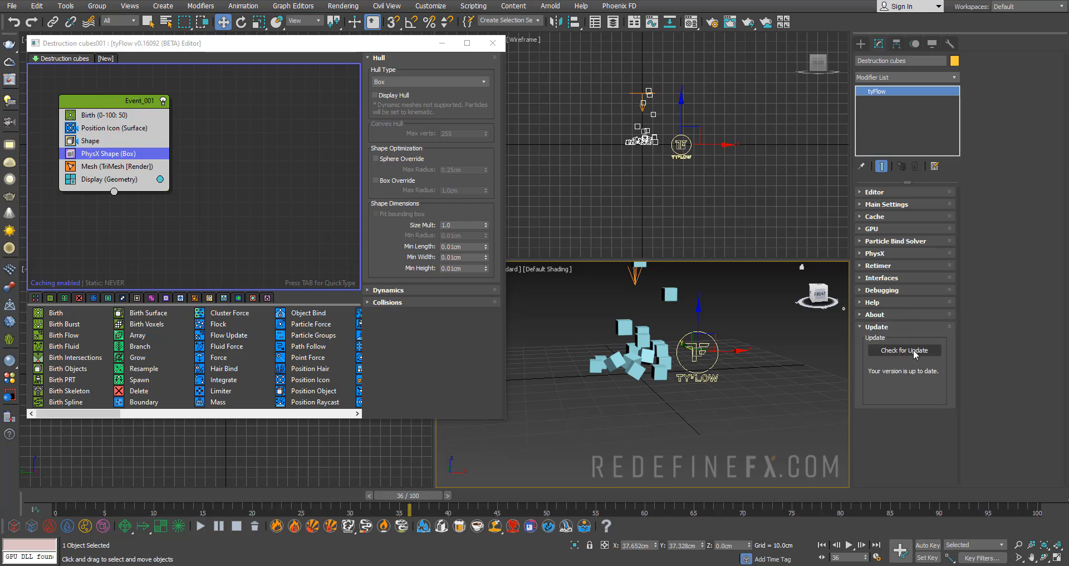
pyautogui.click(880, 327)
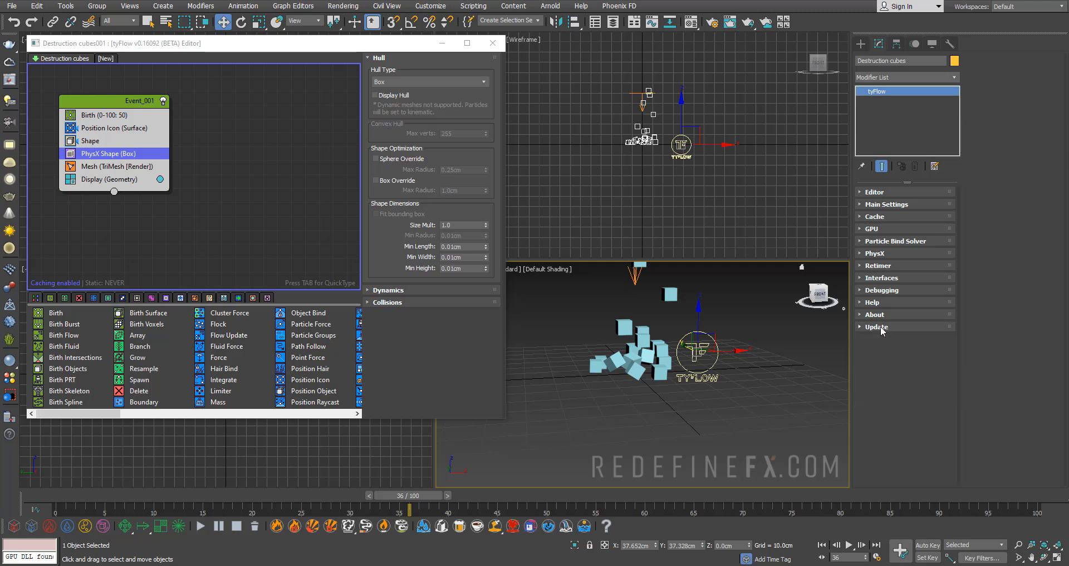
# Scrub to frame 22 and review the operators in Event_001, finishing on the Shape operator's shape list
pyautogui.moveTo(323, 496); pyautogui.dragTo(277, 502)
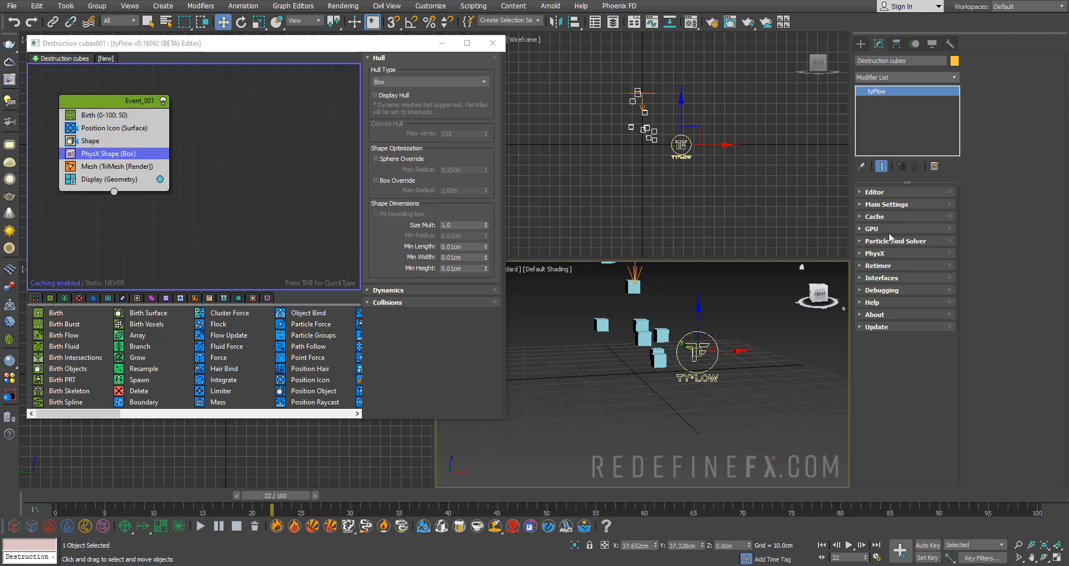
pyautogui.moveTo(649, 325); pyautogui.dragTo(665, 371, button='middle')
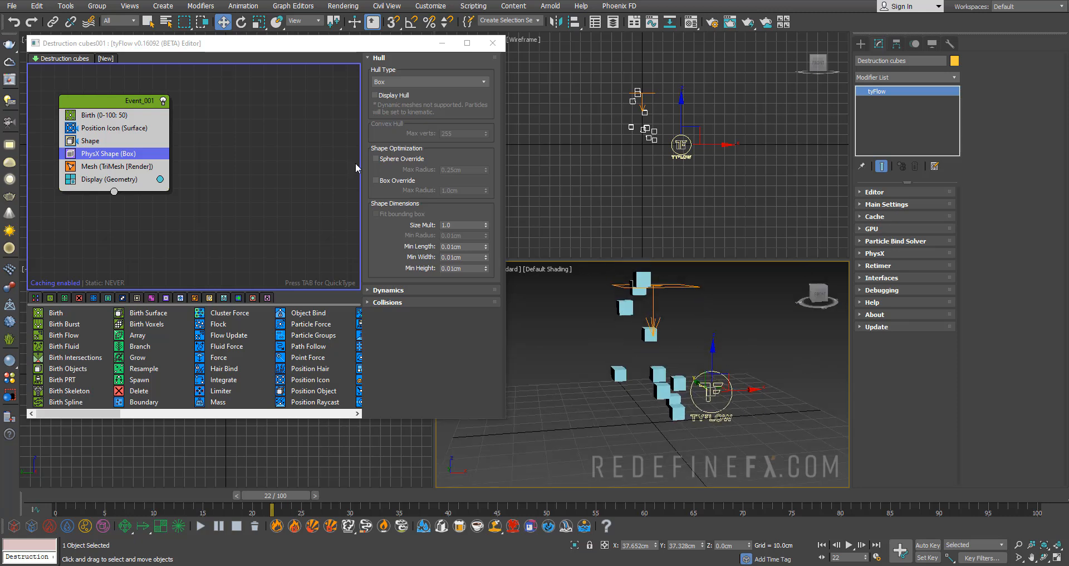
pyautogui.moveTo(115, 108); pyautogui.dragTo(134, 111)
pyautogui.click(125, 118)
pyautogui.click(119, 144)
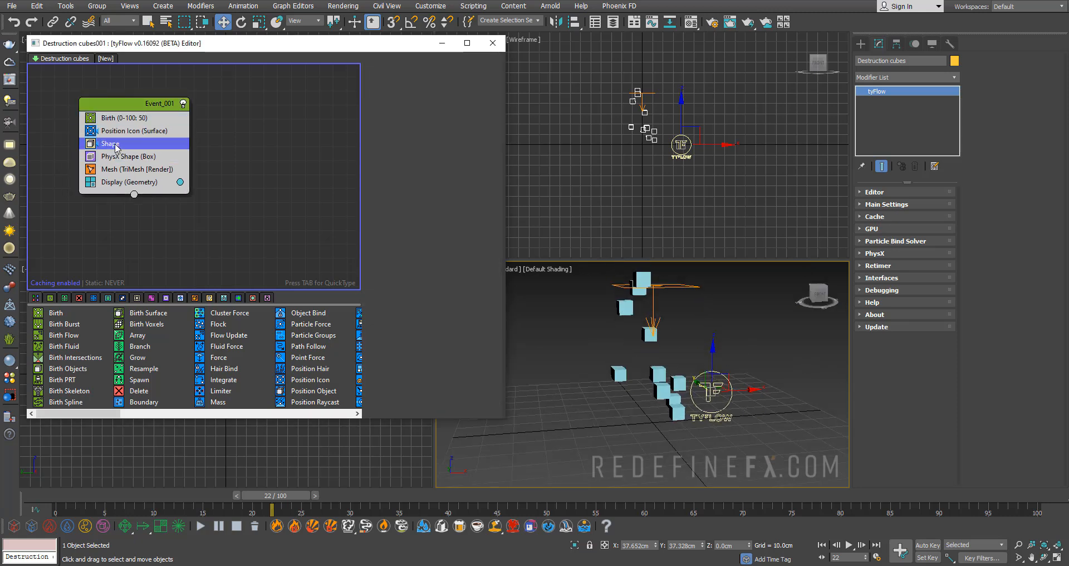
pyautogui.click(119, 158)
pyautogui.click(119, 172)
pyautogui.click(120, 183)
pyautogui.click(116, 171)
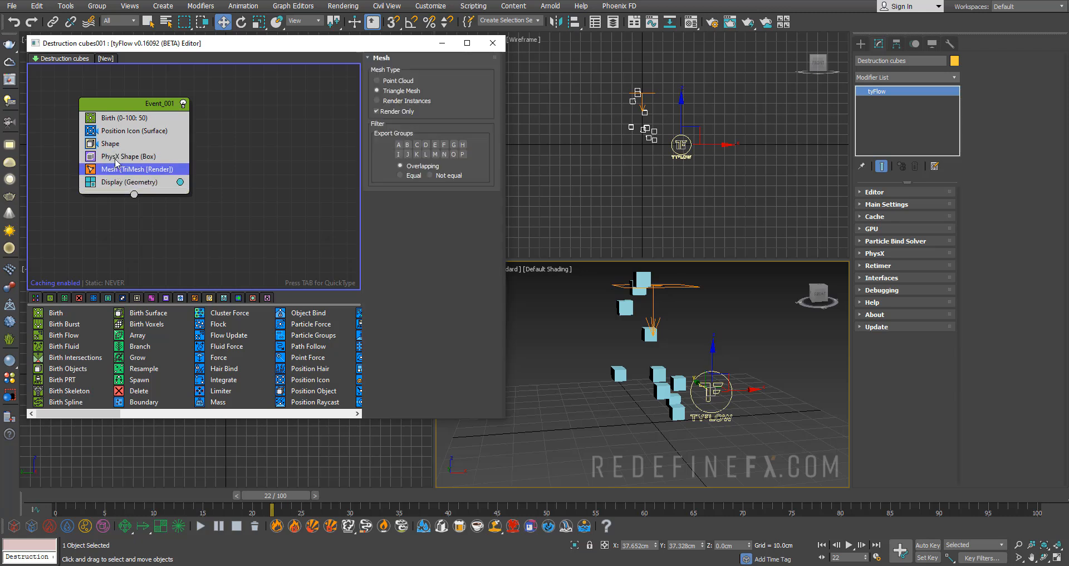
pyautogui.click(114, 158)
pyautogui.click(114, 144)
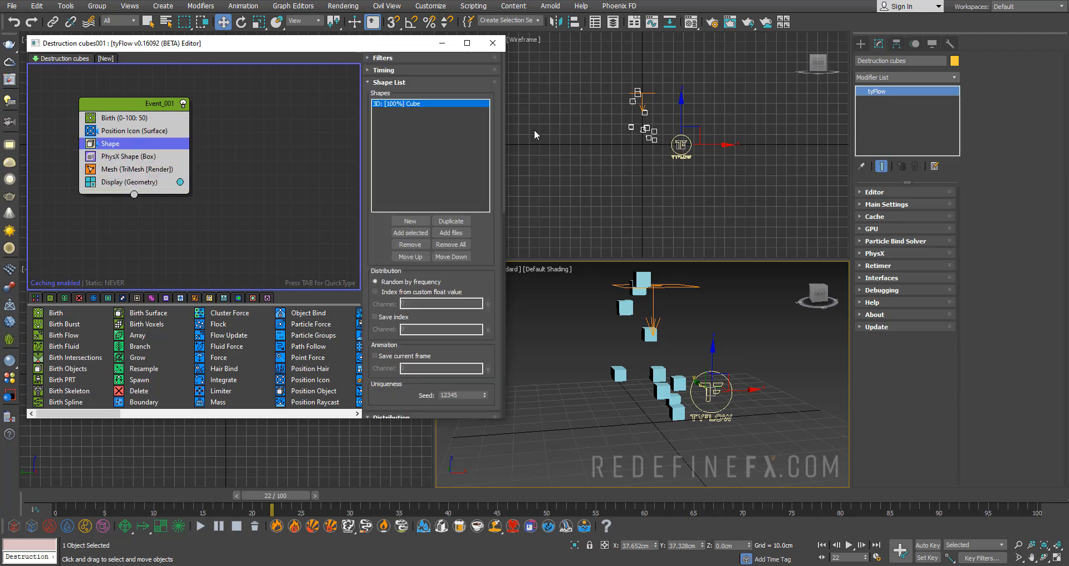